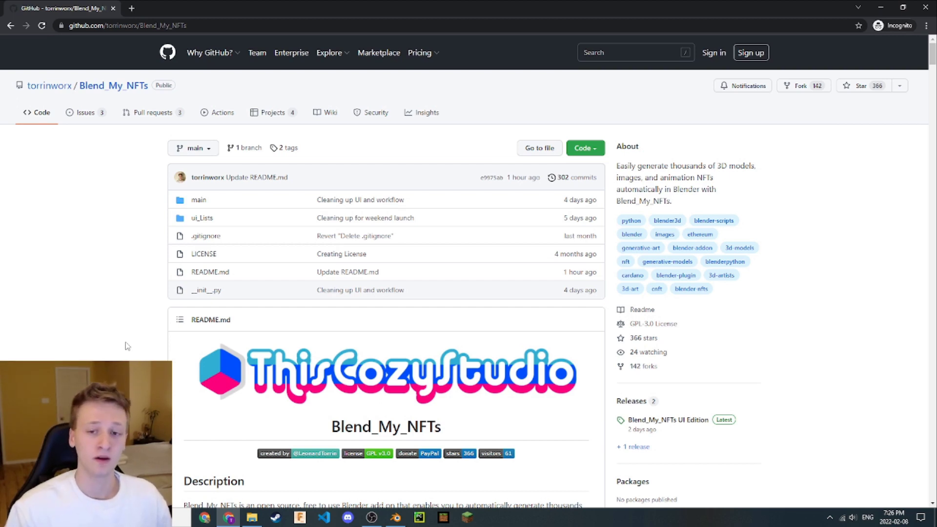
- Download the Blend_My_NFTs repository as a ZIP from the green Code menu
{"action": "left_click", "coordinate": [576, 150]}
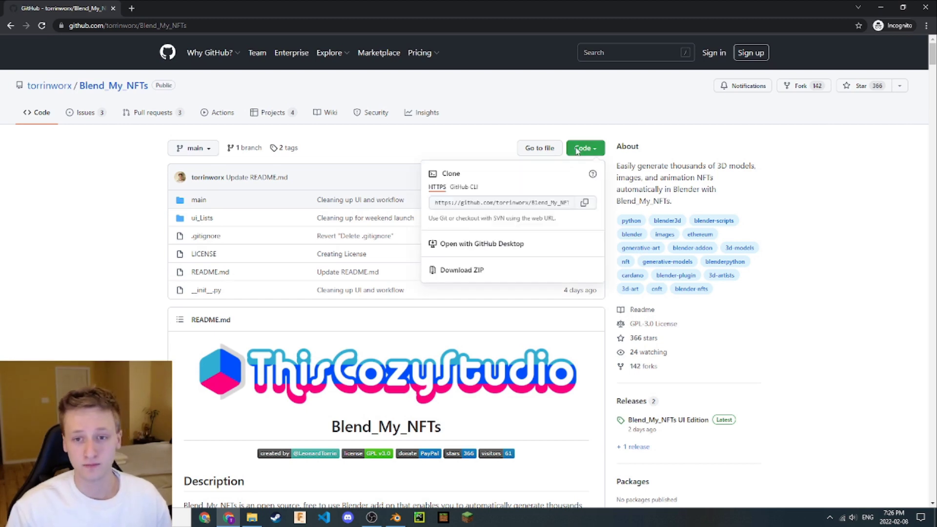
{"action": "left_click", "coordinate": [480, 275]}
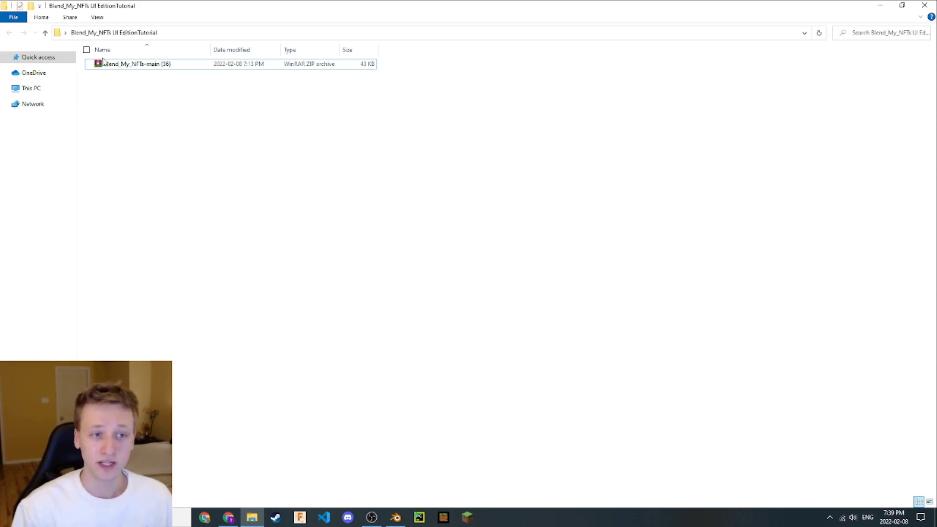
- Switch to Blender, leaving the Blend_My_NFTs zip in the tutorial folder
{"action": "left_click", "coordinate": [398, 519]}
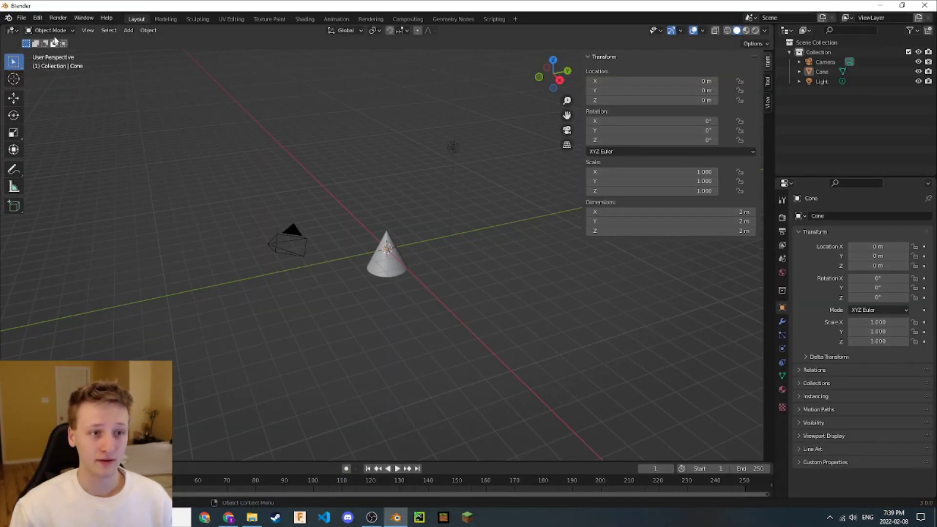
- Install Blend_My_NFTs-main (36).zip as an add-on from Preferences > Add-ons
{"action": "left_click", "coordinate": [37, 17]}
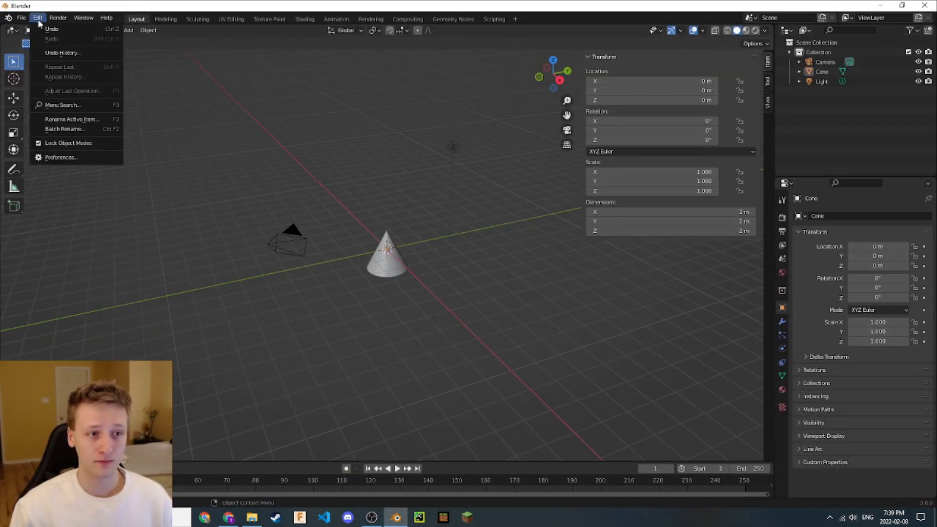
{"action": "left_click", "coordinate": [91, 158]}
{"action": "left_click_drag", "start_coordinate": [100, 28], "coordinate": [353, 83]}
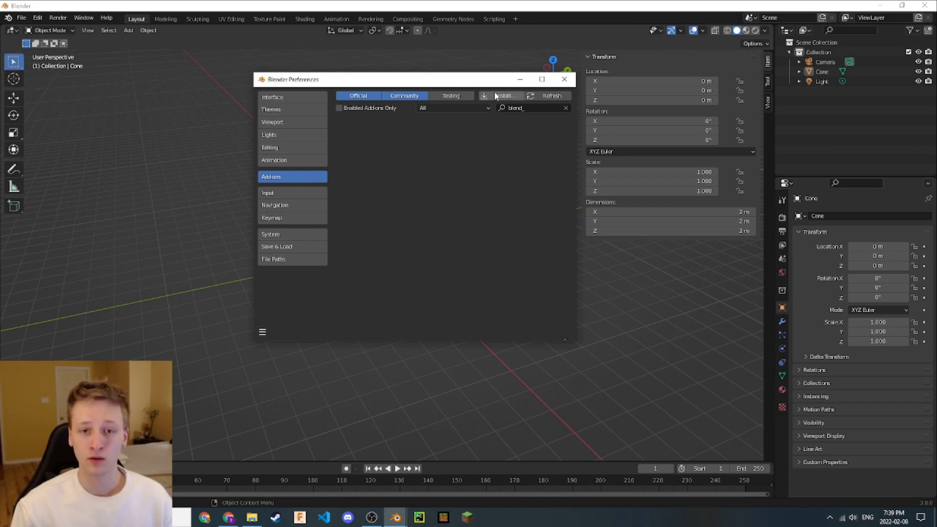
{"action": "left_click", "coordinate": [518, 98]}
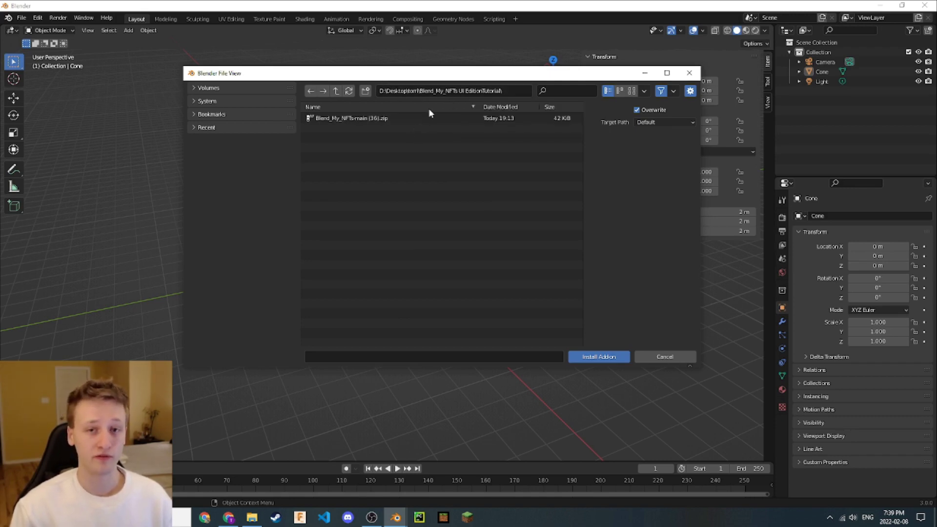
{"action": "left_click", "coordinate": [378, 119]}
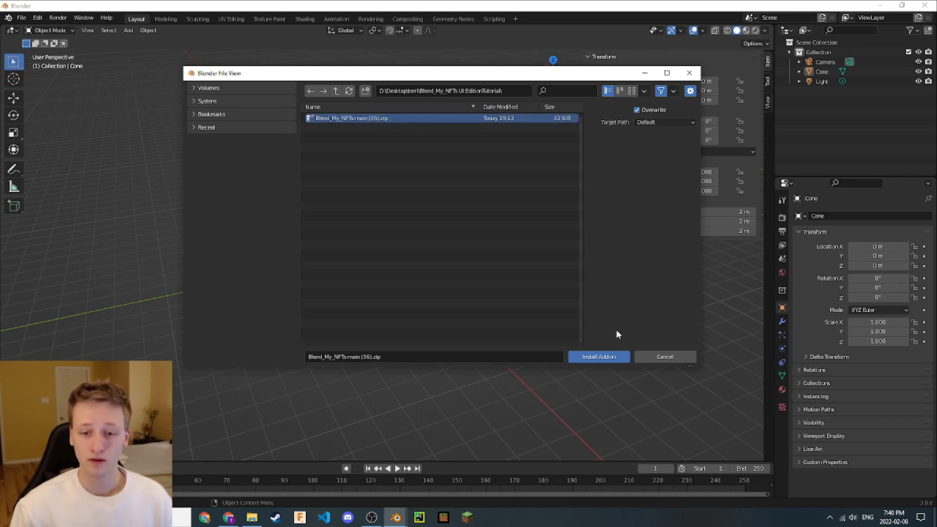
{"action": "left_click", "coordinate": [599, 359]}
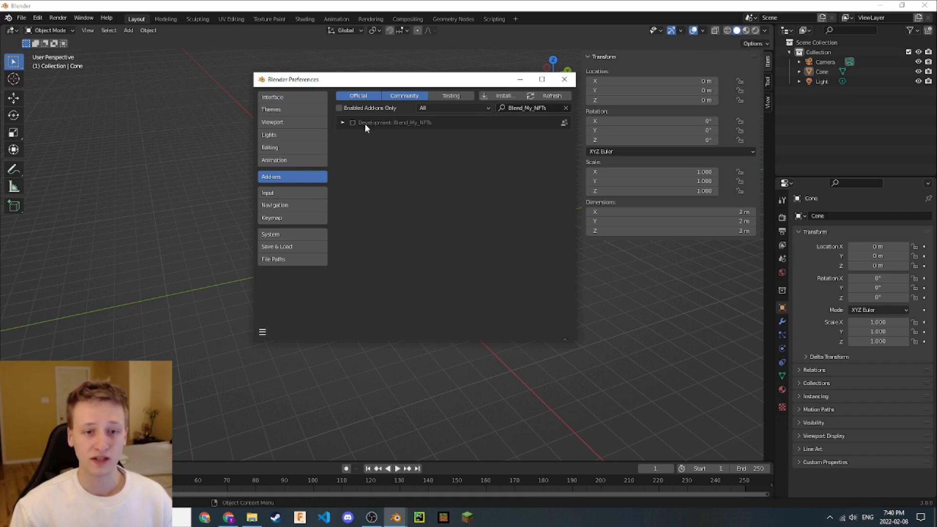
- Enable Development: Blend_My_NFTs, close Preferences and show the viewport sidebar
{"action": "left_click", "coordinate": [343, 122]}
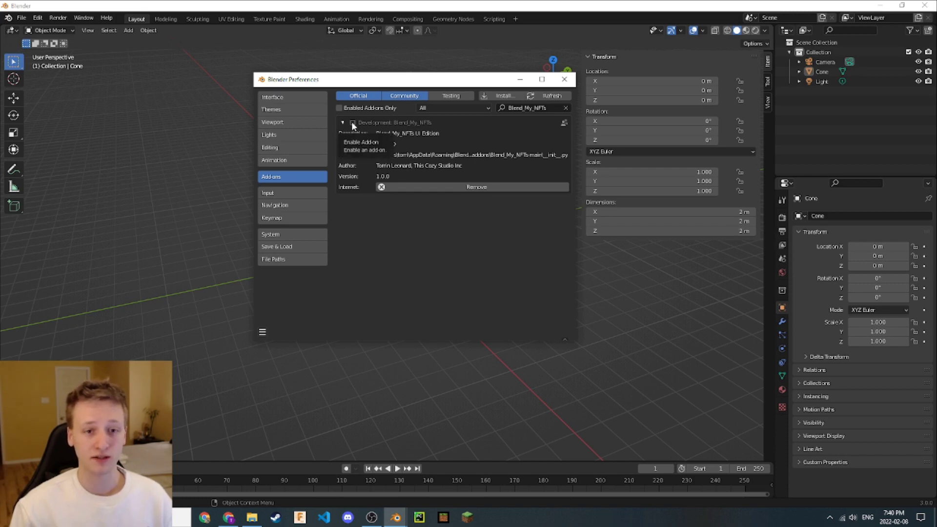
{"action": "left_click", "coordinate": [353, 123]}
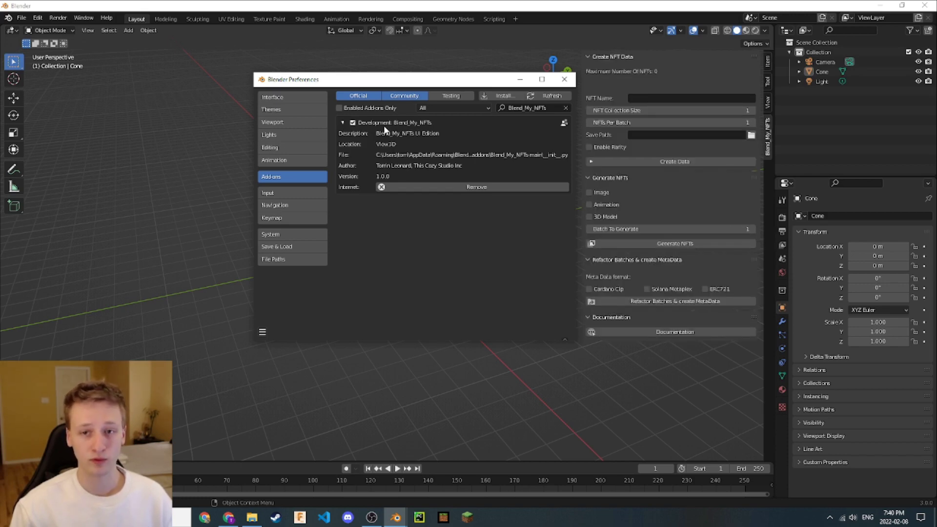
{"action": "left_click", "coordinate": [565, 80]}
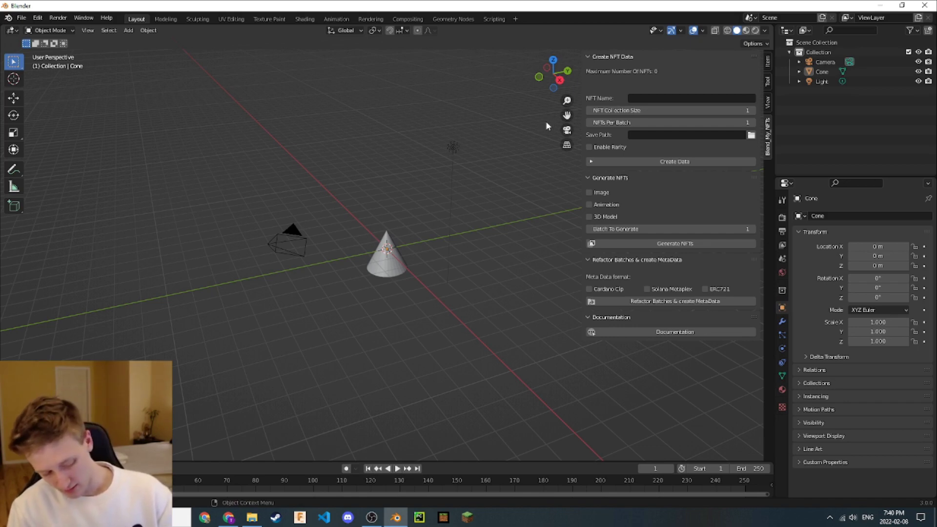
{"action": "key", "text": "n"}
{"action": "key", "text": "n"}
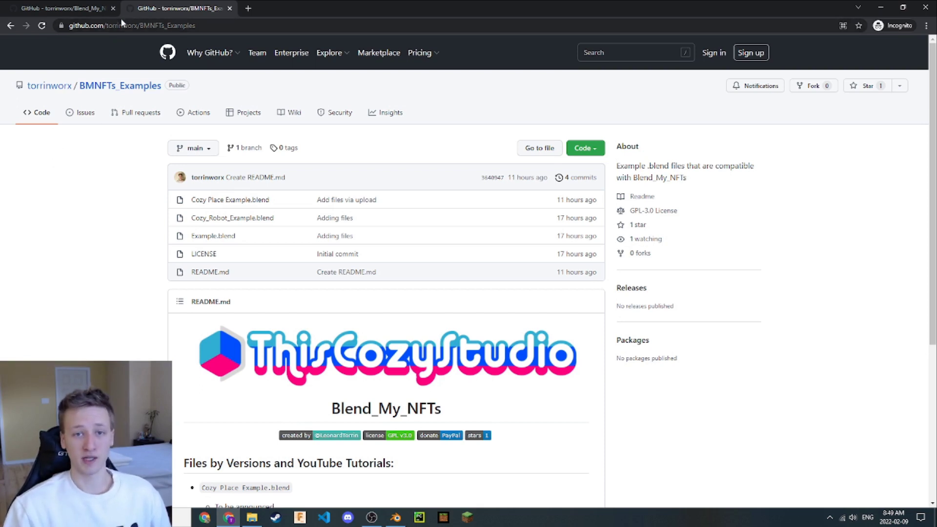
- Download Cozy Place Example.blend from its page in the BMNFTs_Examples repository
{"action": "scroll", "coordinate": [205, 264], "scroll_direction": "down", "scroll_amount": 5}
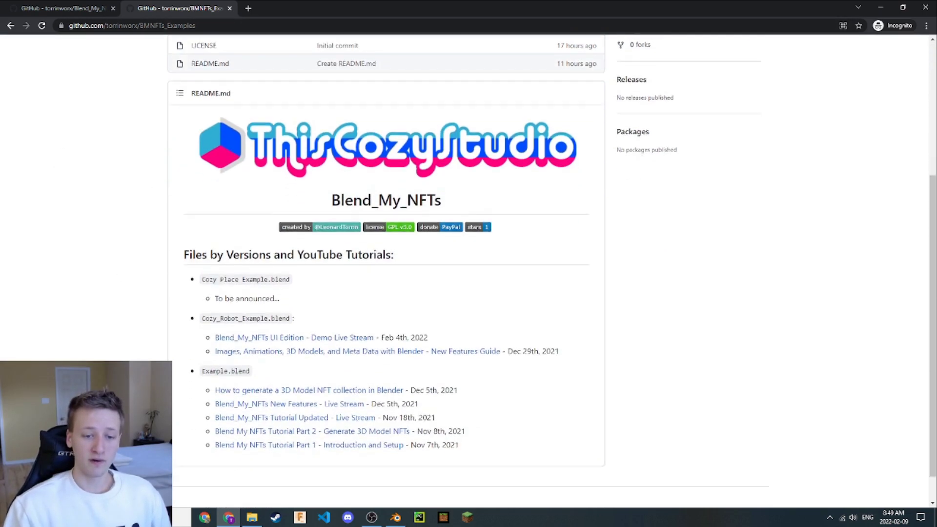
{"action": "scroll", "coordinate": [275, 302], "scroll_direction": "up", "scroll_amount": 5}
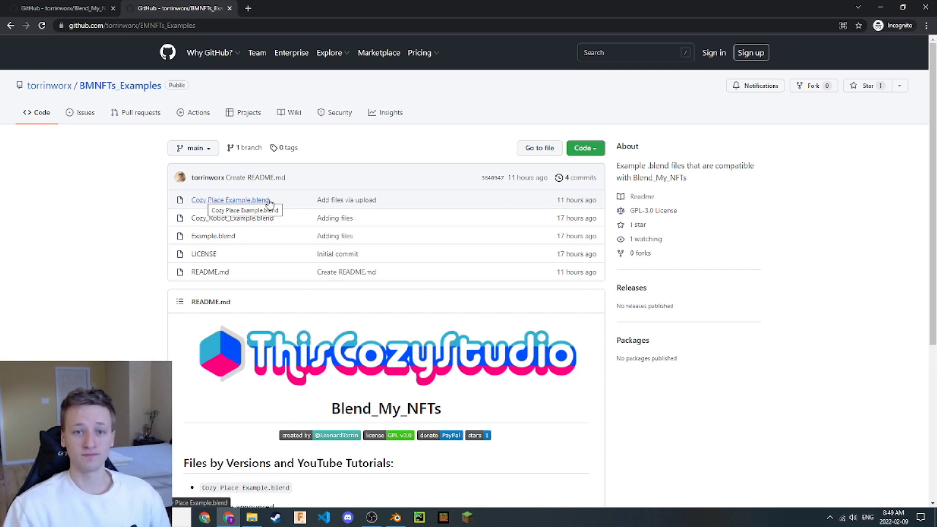
{"action": "left_click", "coordinate": [237, 200]}
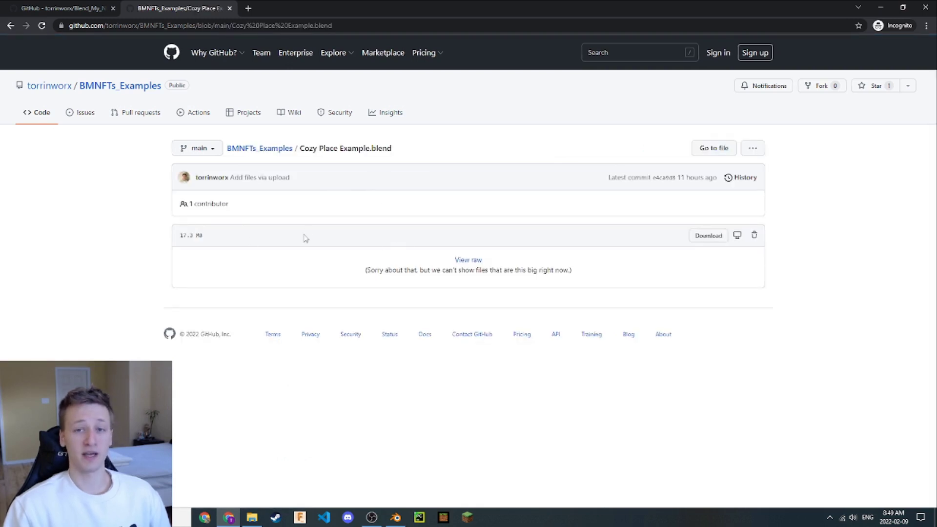
{"action": "left_click", "coordinate": [705, 241]}
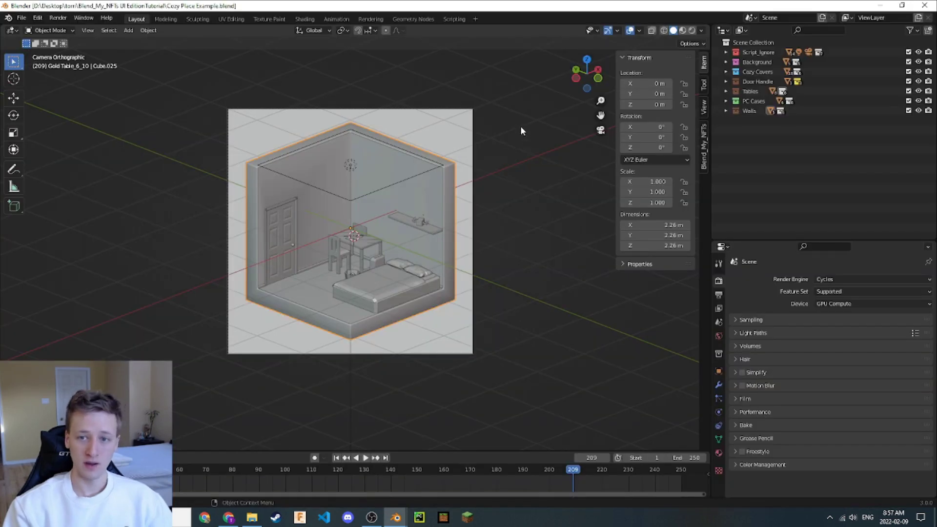
- Orbit the Cozy Place view and expand Script_Ignore, Background and Cozy Covers in the Outliner
{"action": "left_click_drag", "start_coordinate": [586, 73], "coordinate": [596, 84]}
{"action": "left_click", "coordinate": [725, 52]}
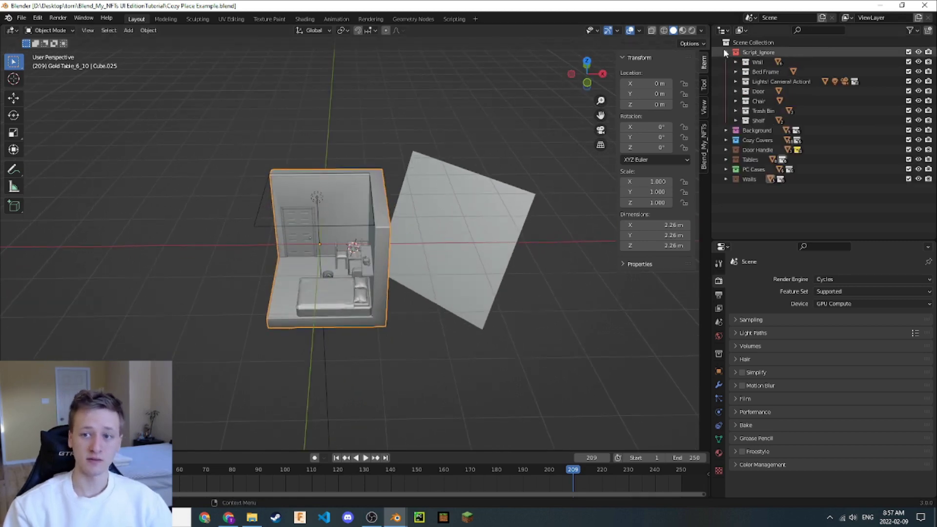
{"action": "left_click", "coordinate": [725, 131]}
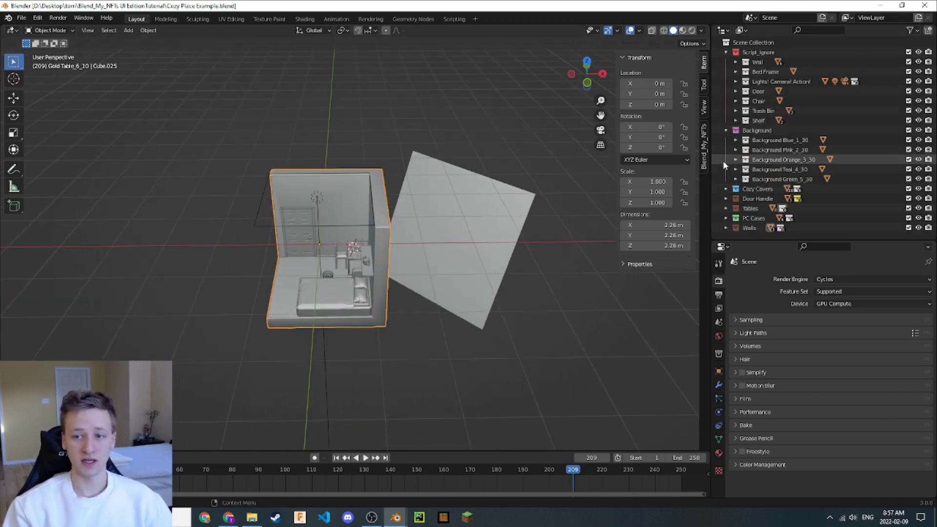
{"action": "left_click", "coordinate": [725, 189]}
{"action": "scroll", "coordinate": [725, 198], "scroll_direction": "down", "scroll_amount": 3}
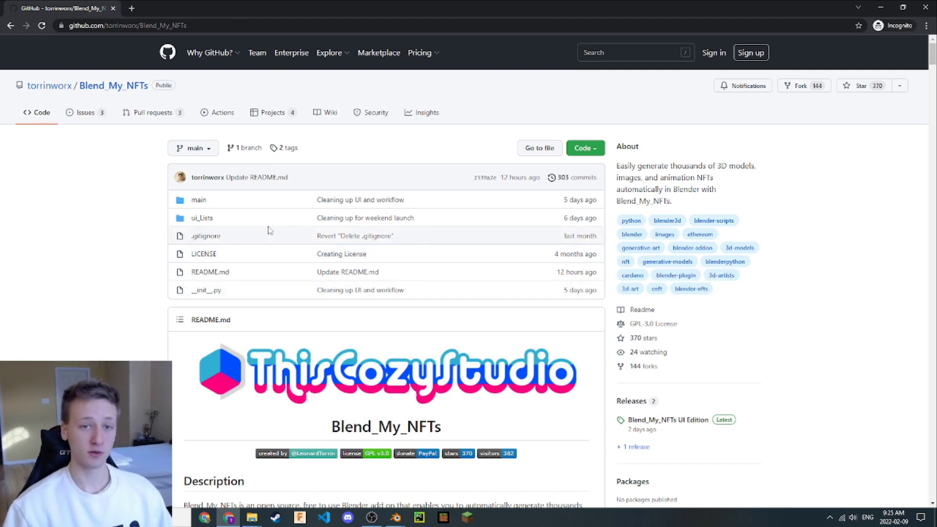
- Scroll the README to its Table of Contents and jump to Important Terminology
{"action": "scroll", "coordinate": [199, 230], "scroll_direction": "down", "scroll_amount": 1}
{"action": "scroll", "coordinate": [198, 230], "scroll_direction": "down", "scroll_amount": 5}
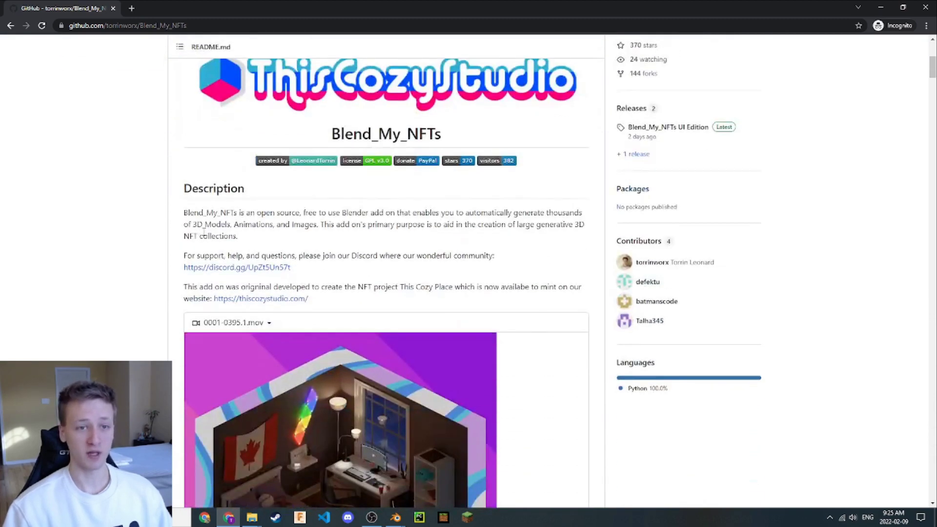
{"action": "scroll", "coordinate": [204, 232], "scroll_direction": "up", "scroll_amount": 1}
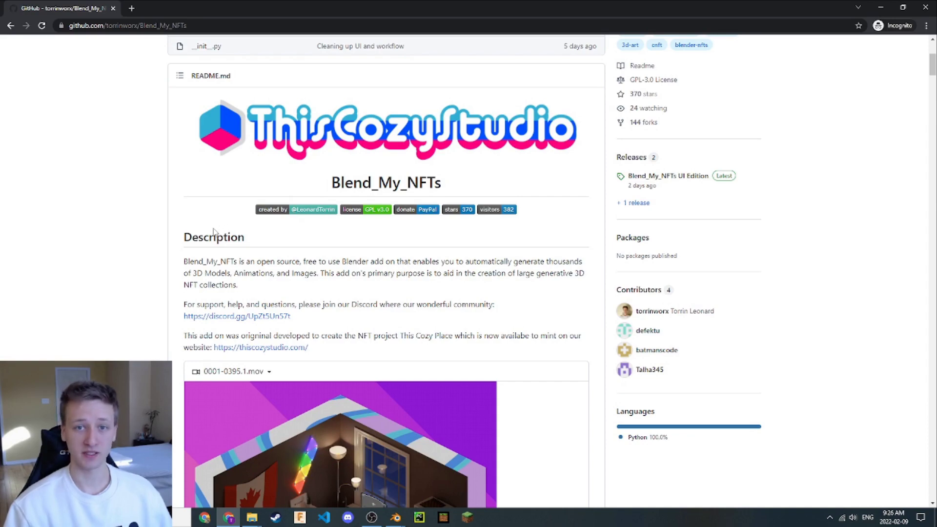
{"action": "scroll", "coordinate": [209, 236], "scroll_direction": "down", "scroll_amount": 15}
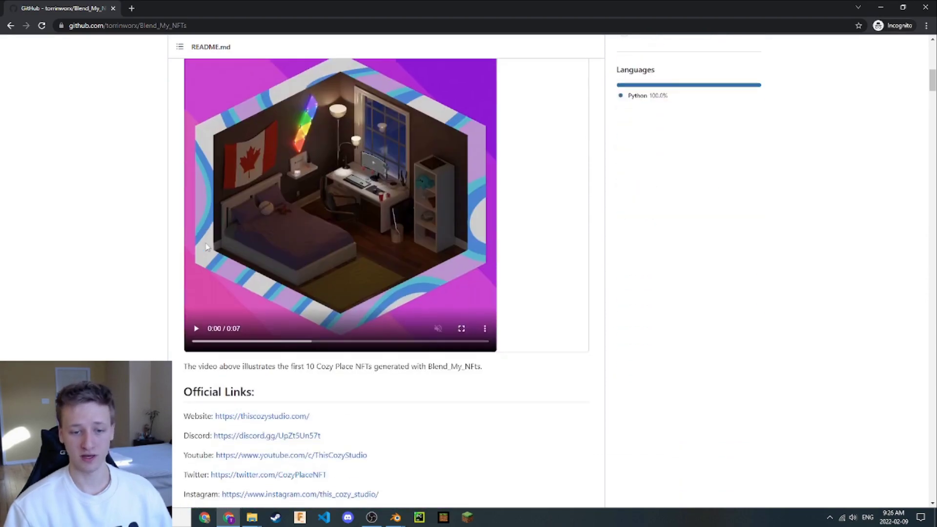
{"action": "scroll", "coordinate": [207, 248], "scroll_direction": "down", "scroll_amount": 10}
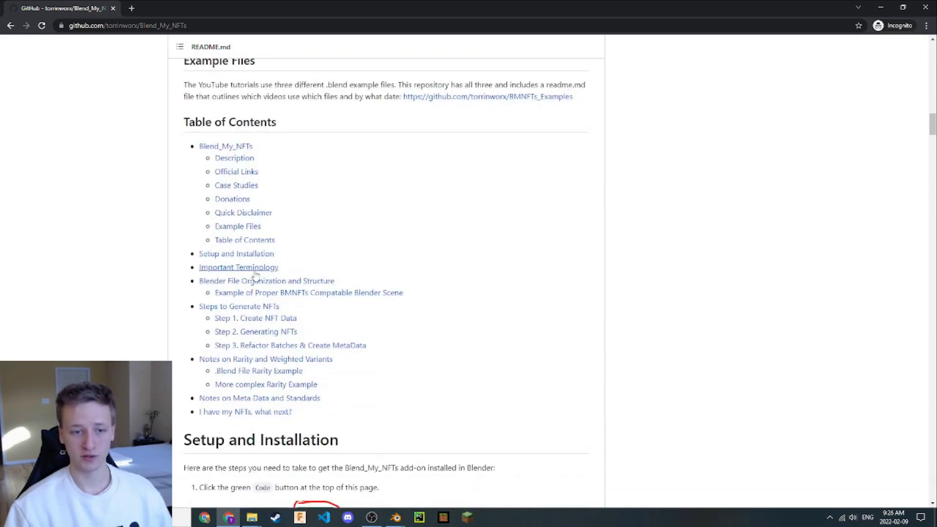
{"action": "left_click", "coordinate": [272, 270]}
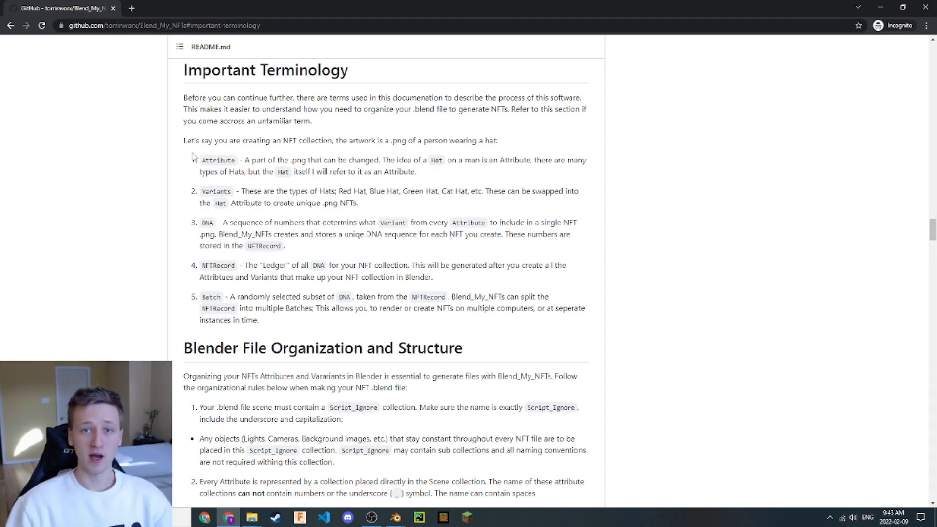
- Highlight the Attribute definition in the README's terminology section
{"action": "left_click_drag", "start_coordinate": [199, 158], "coordinate": [256, 165]}
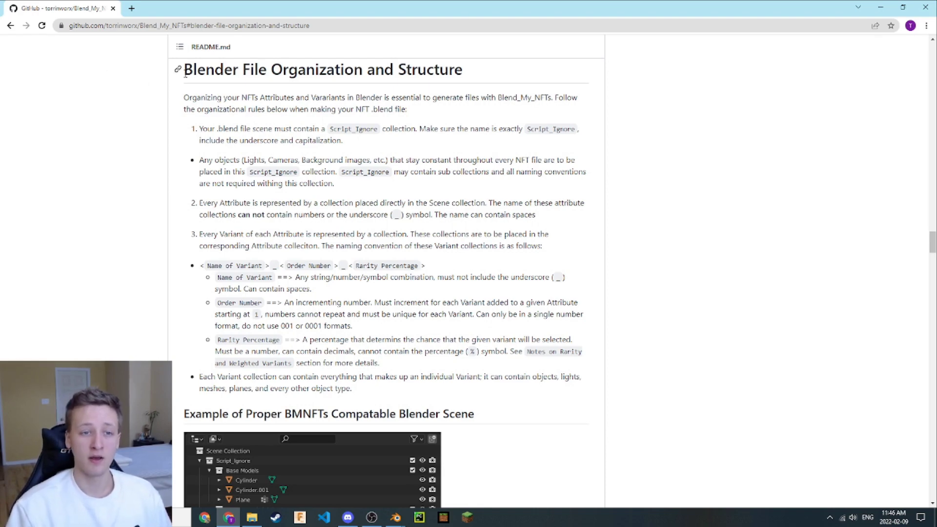
- Highlight and clear the collection naming rules and the Blender File Organization heading
{"action": "left_click_drag", "start_coordinate": [187, 72], "coordinate": [314, 352]}
{"action": "left_click", "coordinate": [260, 114]}
{"action": "left_click_drag", "start_coordinate": [196, 72], "coordinate": [465, 81]}
{"action": "left_click", "coordinate": [465, 80]}
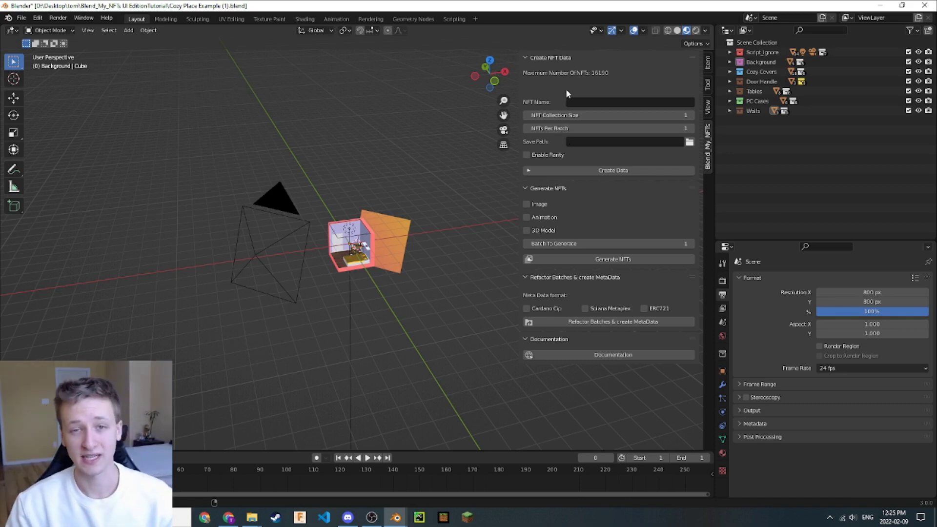
- Name the NFTs 'Cozy Place' and raise NFT Collection Size to 4
{"action": "left_click", "coordinate": [595, 101]}
{"action": "type", "text": "Cozy Place"}
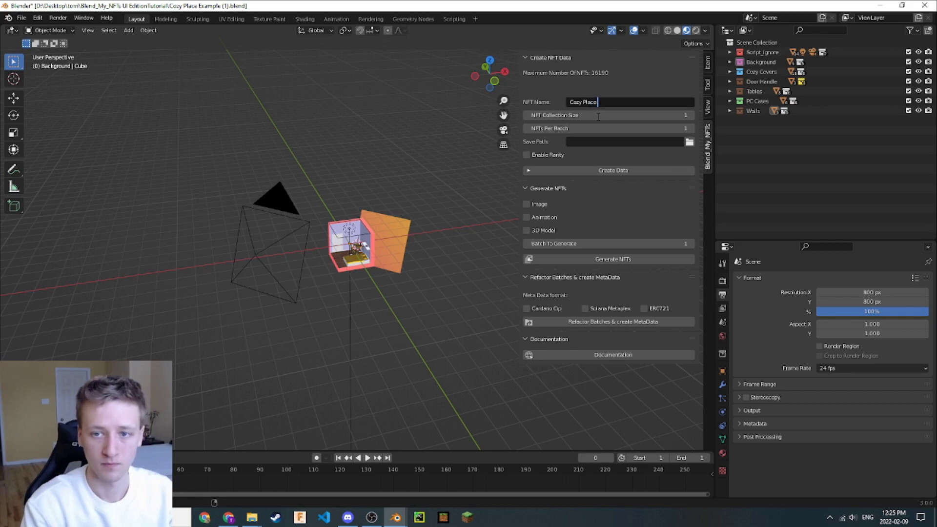
{"action": "key", "text": "Return"}
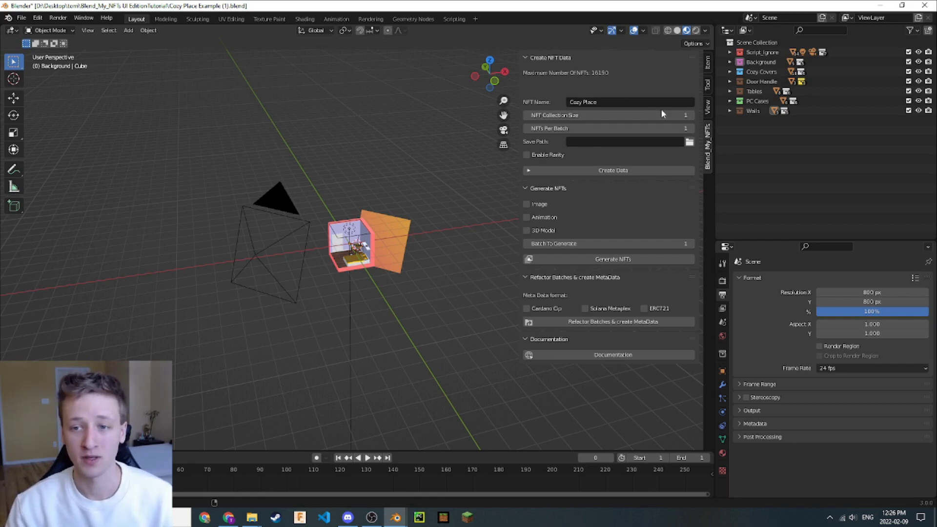
{"action": "left_click", "coordinate": [690, 115]}
{"action": "left_click", "coordinate": [691, 115]}
{"action": "left_click", "coordinate": [691, 115]}
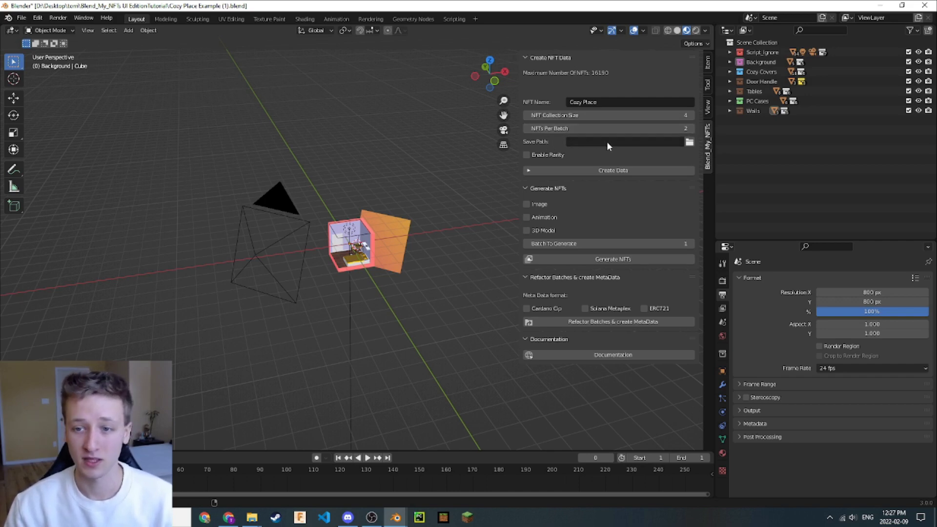
- Set the Blend_My_NFTs save path to the blend file's folder (//)
{"action": "left_click", "coordinate": [690, 142]}
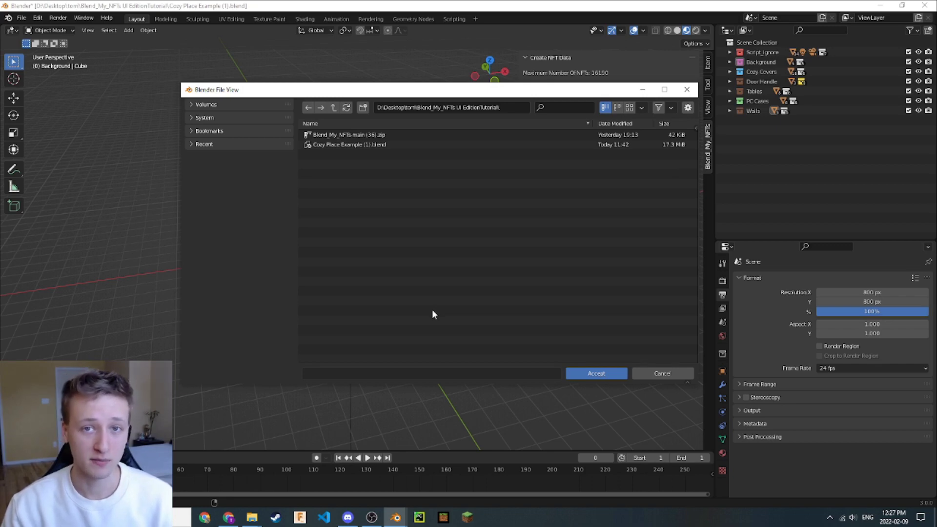
{"action": "left_click", "coordinate": [579, 374]}
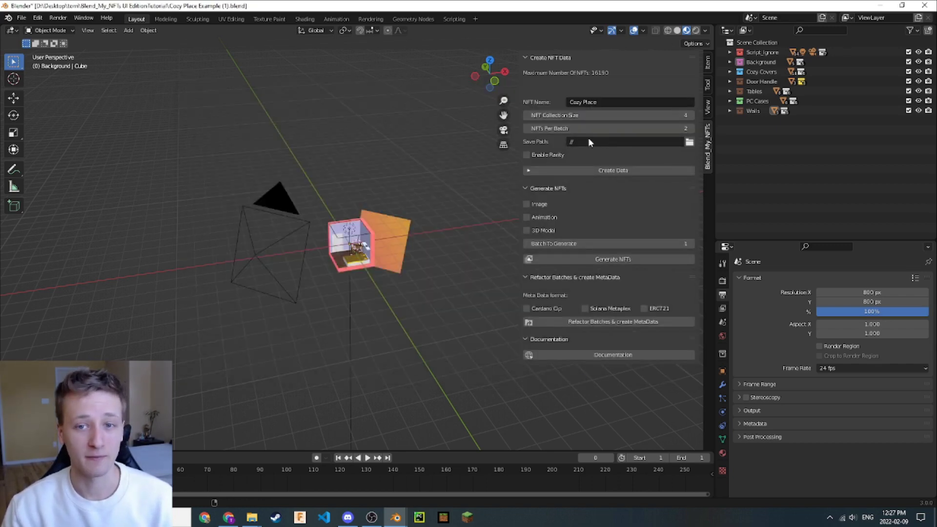
- Tick Enable Rarity and expand the Background collection to reveal its five weighted variants
{"action": "left_click", "coordinate": [527, 156]}
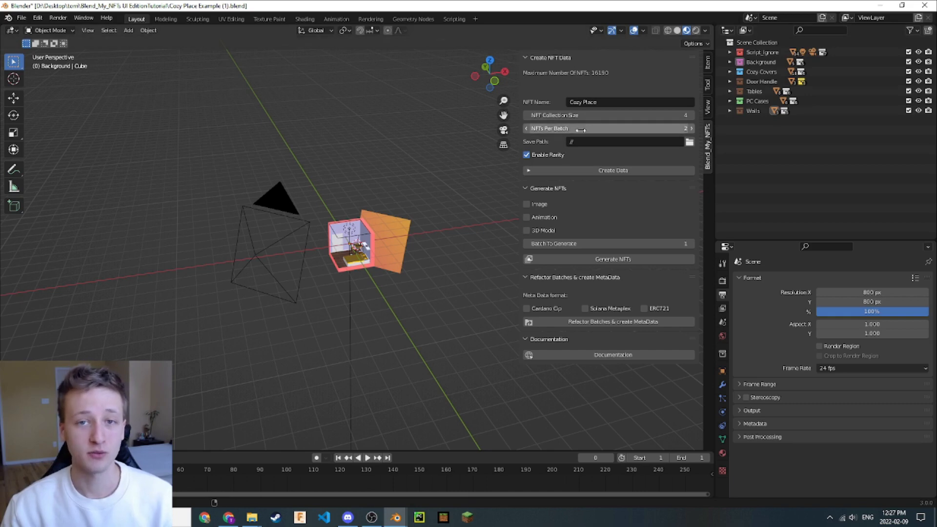
{"action": "left_click", "coordinate": [730, 62]}
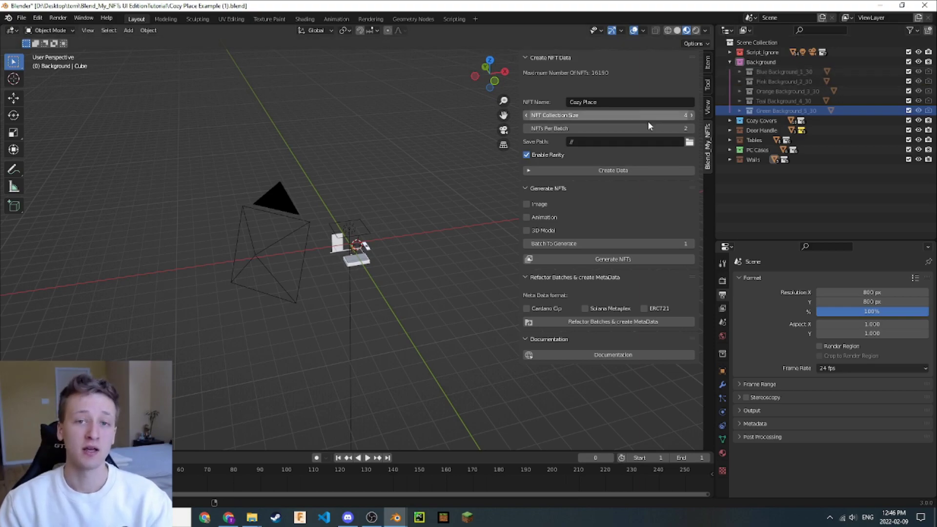
- In Chrome, jump to the README's Notes on Rarity and Weighted Variants section
{"action": "left_click", "coordinate": [228, 517]}
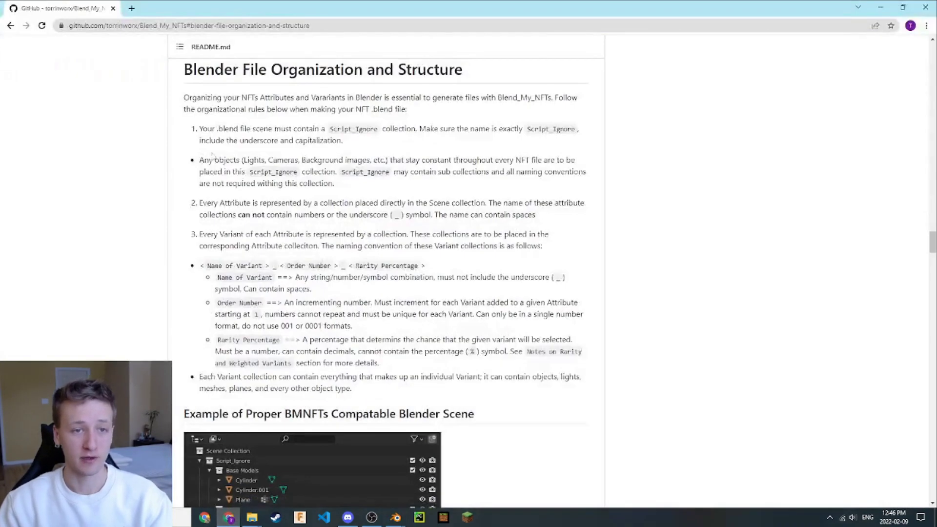
{"action": "scroll", "coordinate": [232, 219], "scroll_direction": "up", "scroll_amount": 5}
{"action": "scroll", "coordinate": [232, 220], "scroll_direction": "up", "scroll_amount": 20}
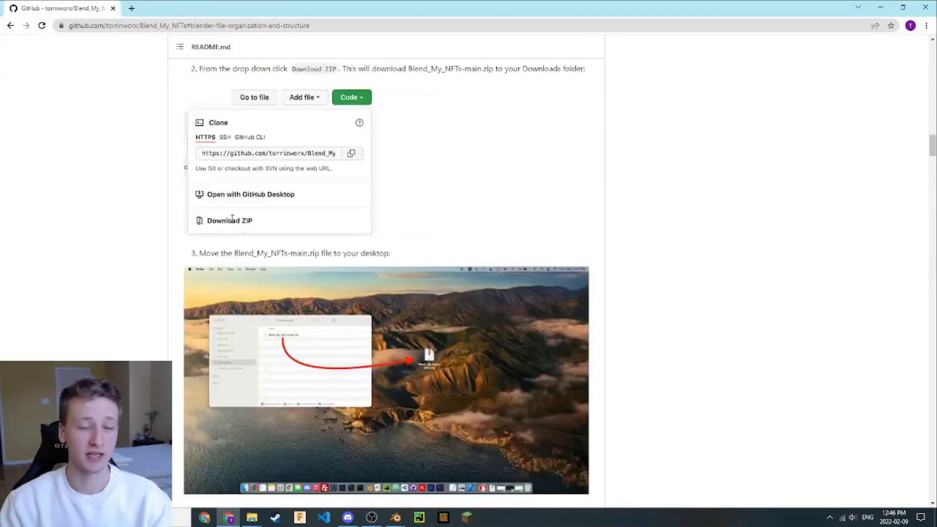
{"action": "scroll", "coordinate": [232, 220], "scroll_direction": "down", "scroll_amount": 3}
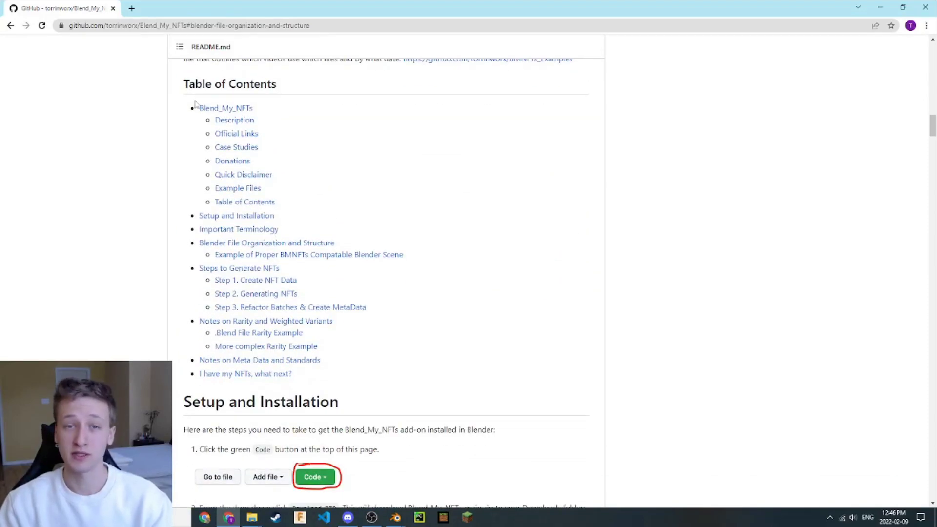
{"action": "left_click", "coordinate": [240, 322]}
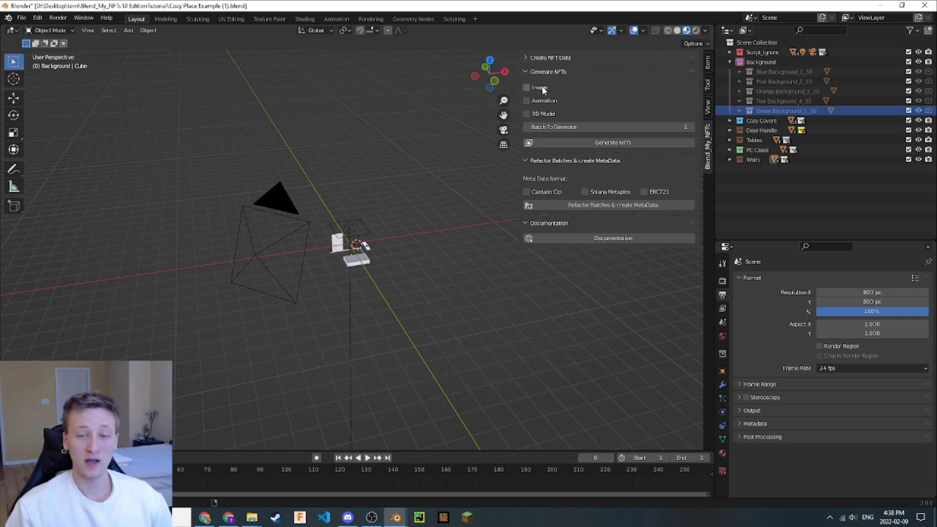
- Enable Image, Animation and 3D Model outputs for the NFTs
{"action": "left_click", "coordinate": [527, 88]}
{"action": "left_click", "coordinate": [526, 100]}
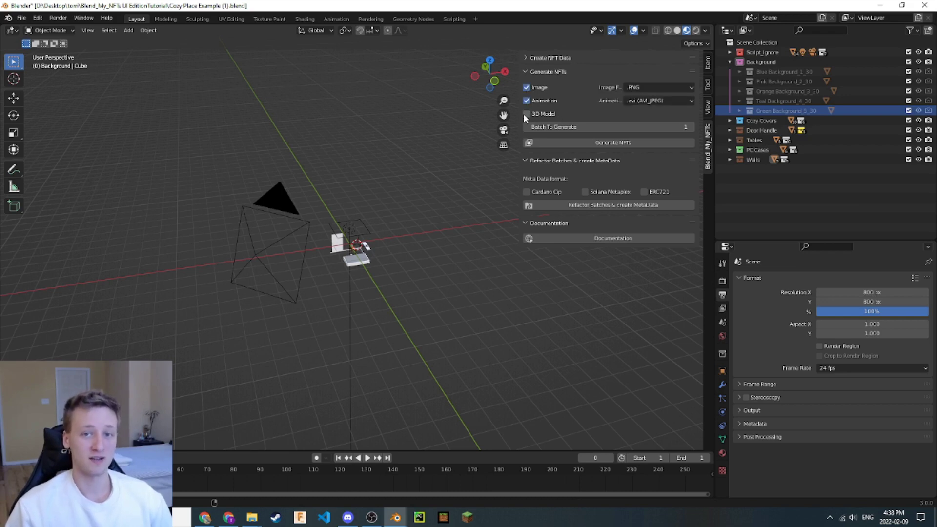
{"action": "left_click", "coordinate": [526, 114]}
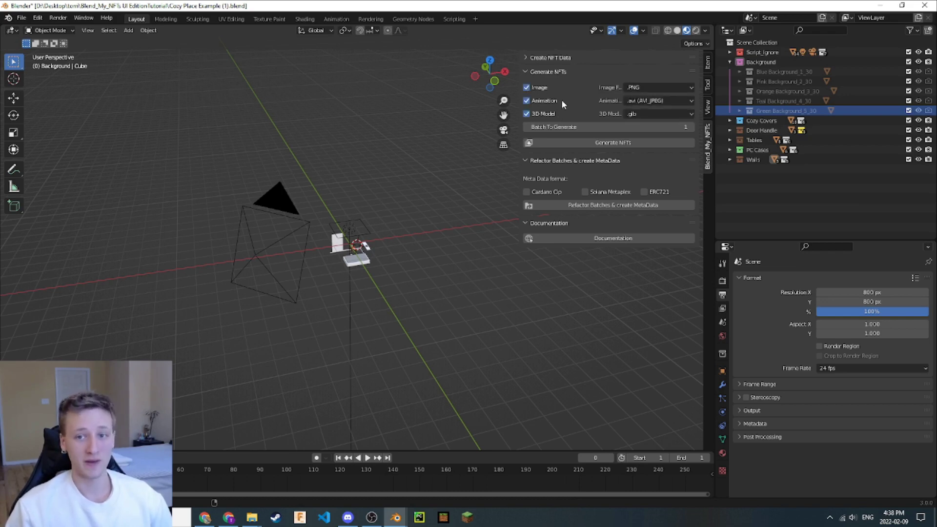
- Set the animation format to .mp4 and the 3D model format to .gltf
{"action": "left_click", "coordinate": [651, 89]}
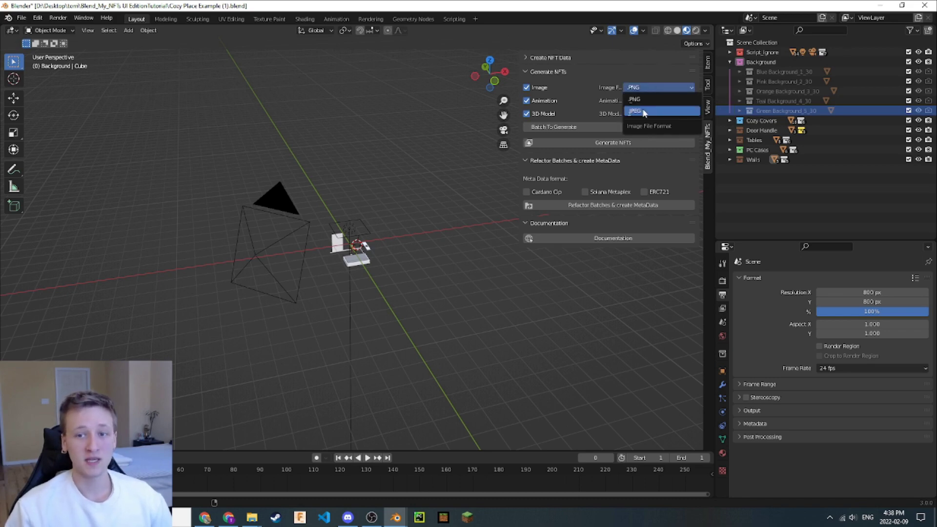
{"action": "left_click", "coordinate": [636, 101]}
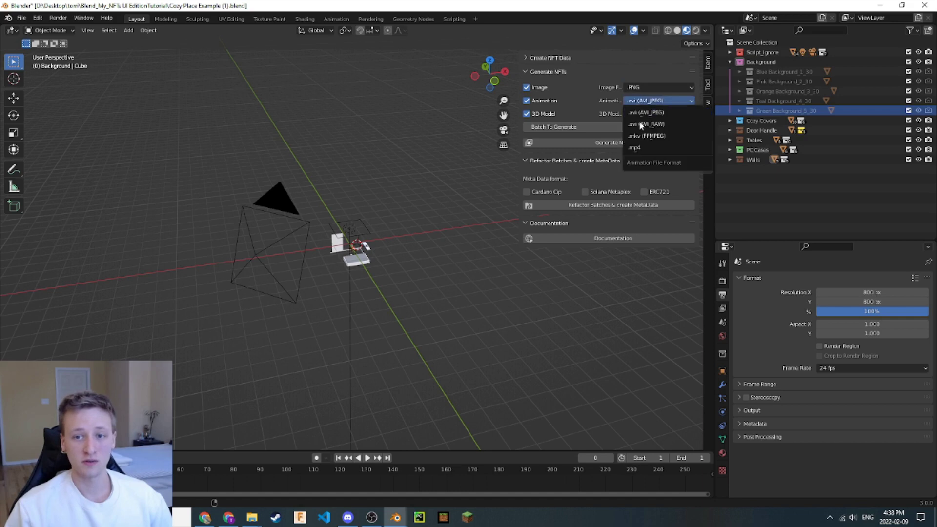
{"action": "left_click", "coordinate": [643, 145]}
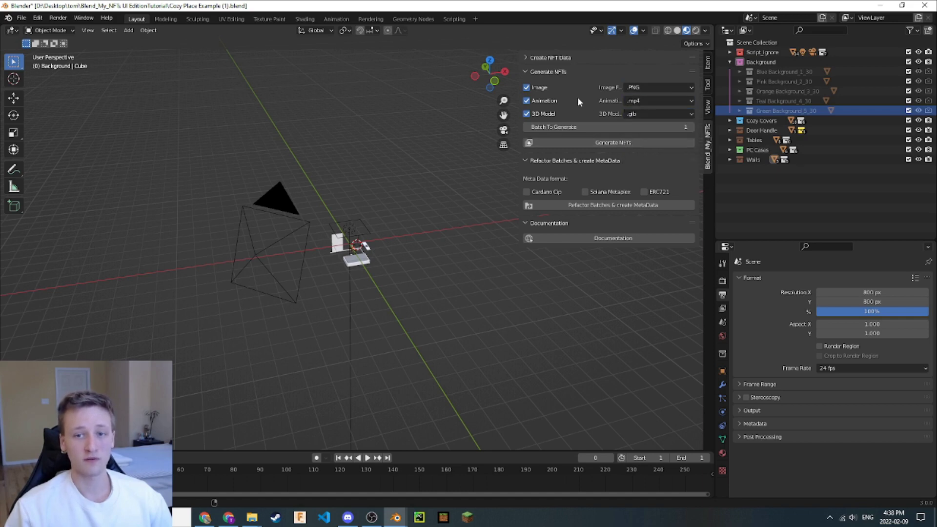
{"action": "left_click", "coordinate": [652, 113]}
{"action": "left_click", "coordinate": [648, 148]}
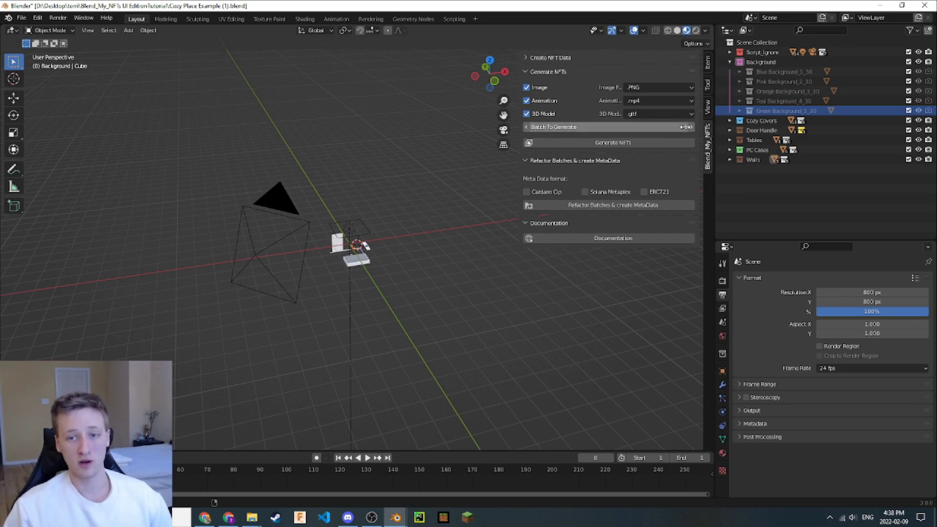
{"action": "left_click_drag", "start_coordinate": [521, 161], "coordinate": [532, 166]}
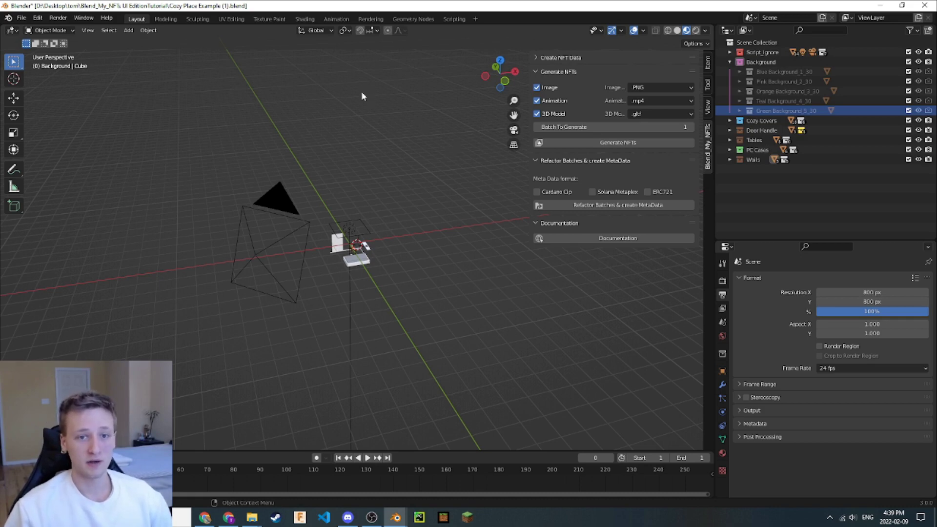
- Show the system console via Window > Toggle System Console and move it aside
{"action": "left_click", "coordinate": [91, 18]}
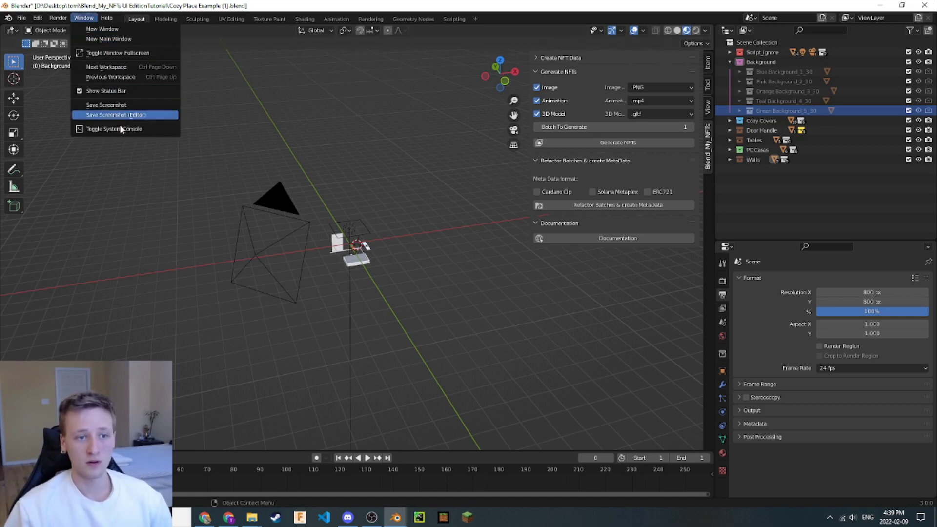
{"action": "left_click", "coordinate": [148, 129]}
{"action": "left_click_drag", "start_coordinate": [225, 50], "coordinate": [323, 90]}
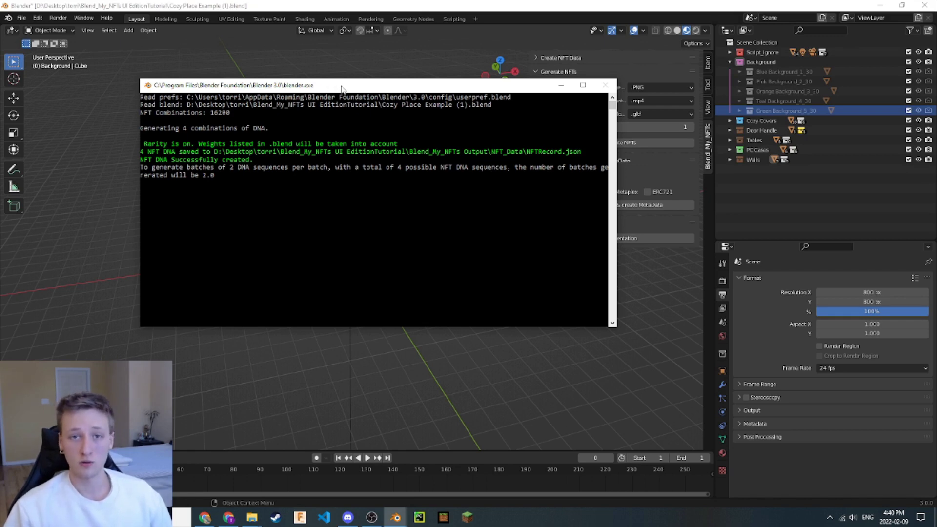
{"action": "left_click_drag", "start_coordinate": [331, 85], "coordinate": [232, 93]}
- Start generating the first NFT batch and bring the console to the front
{"action": "left_click", "coordinate": [567, 302]}
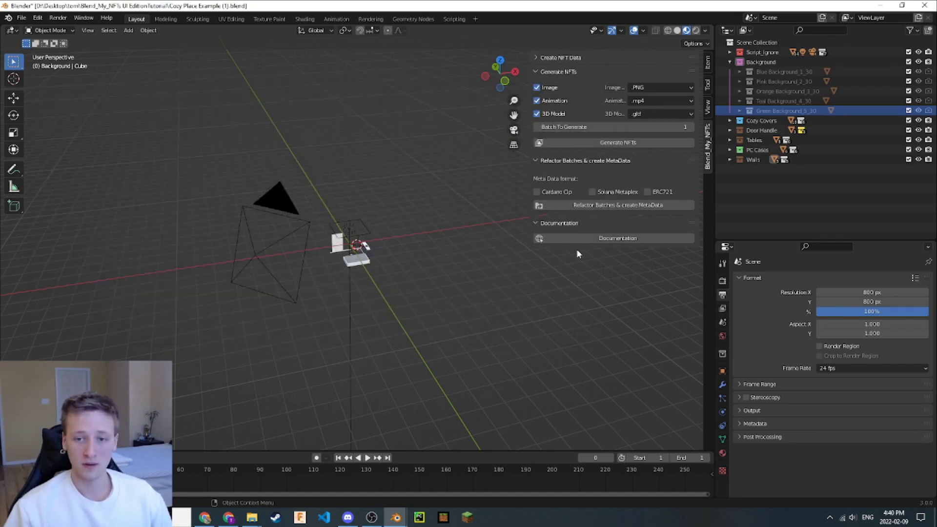
{"action": "left_click", "coordinate": [561, 143]}
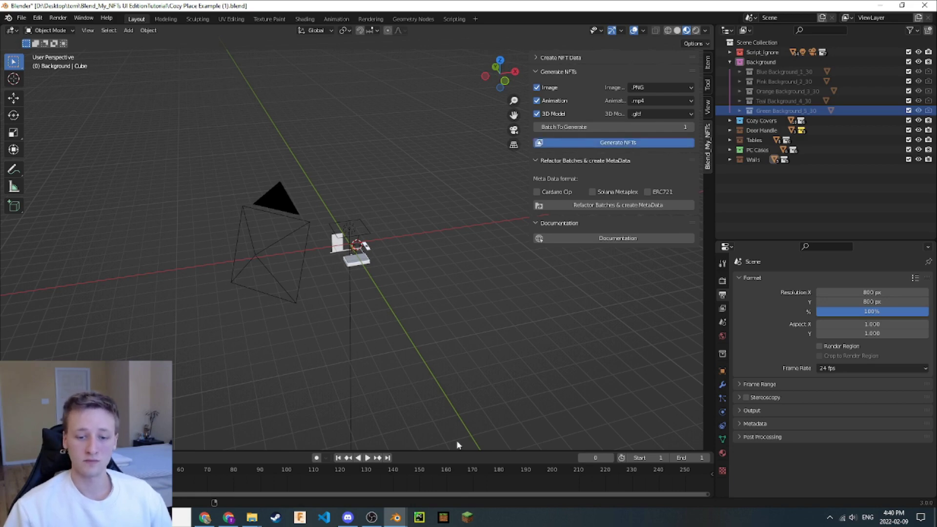
{"action": "mouse_move", "coordinate": [395, 518]}
{"action": "left_click", "coordinate": [487, 470]}
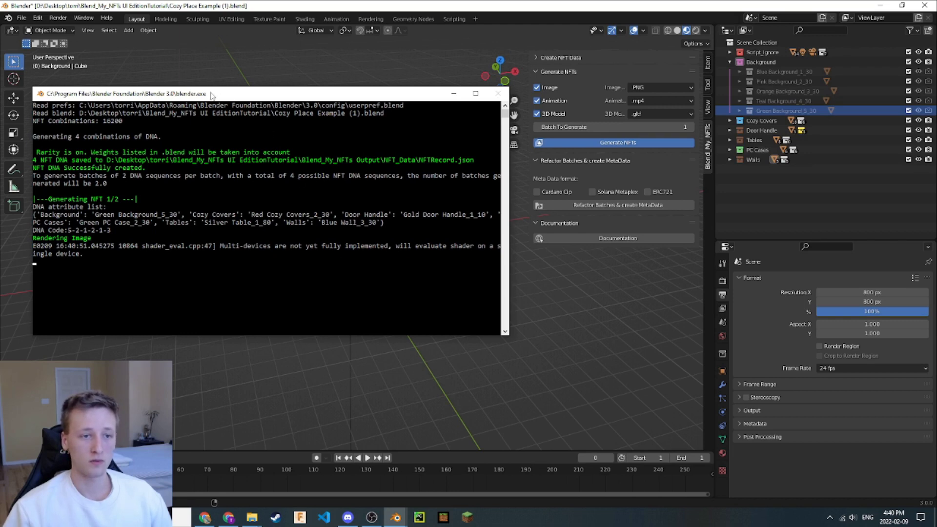
{"action": "left_click_drag", "start_coordinate": [213, 95], "coordinate": [221, 60]}
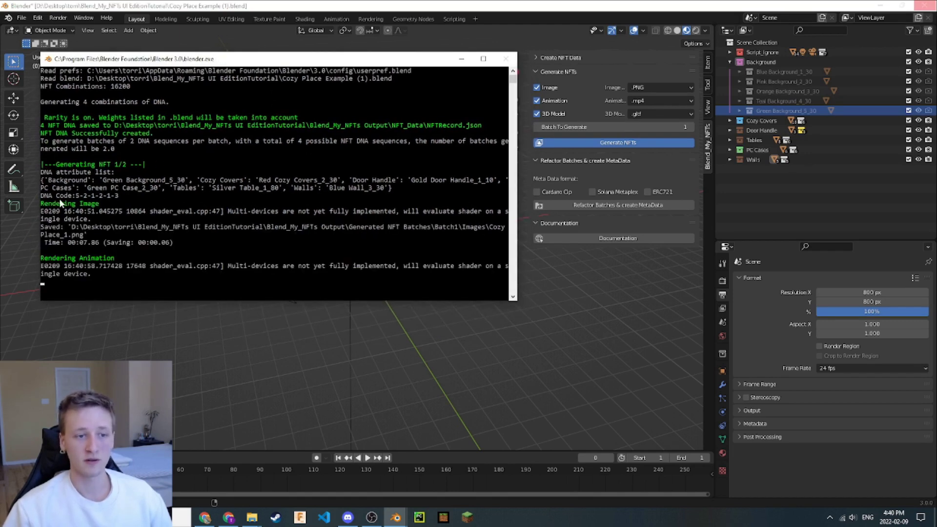
- Confirm in the console that all Batch1 renders completed in 31.2090 seconds
{"action": "scroll", "coordinate": [70, 248], "scroll_direction": "down", "scroll_amount": 1}
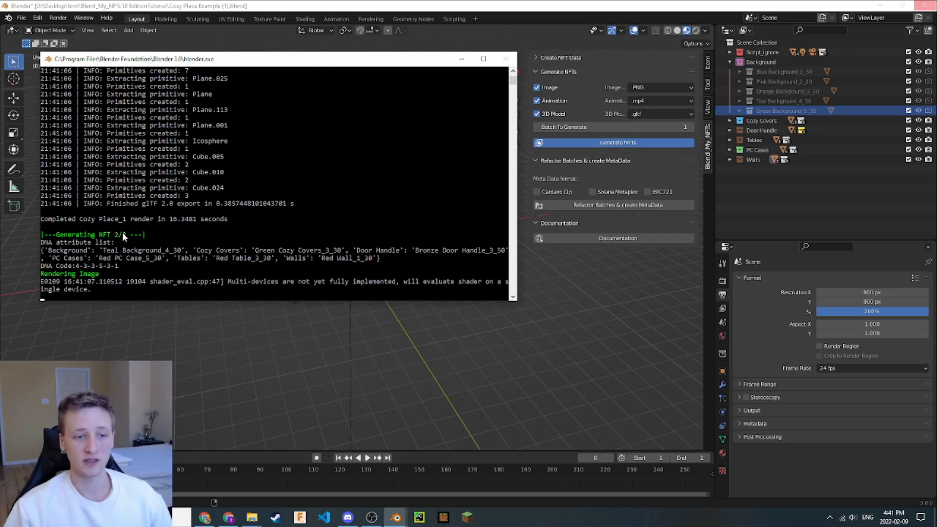
{"action": "scroll", "coordinate": [128, 230], "scroll_direction": "up", "scroll_amount": 10}
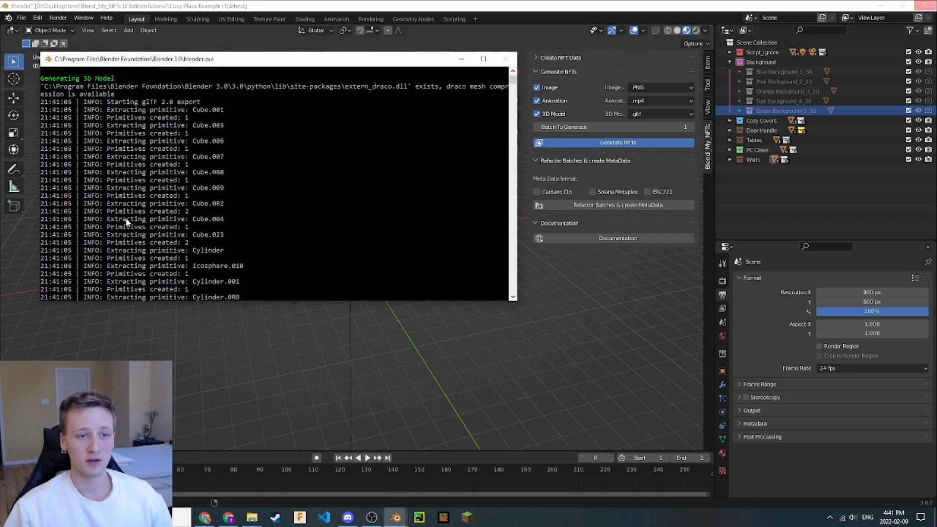
{"action": "scroll", "coordinate": [101, 151], "scroll_direction": "down", "scroll_amount": 10}
{"action": "scroll", "coordinate": [105, 166], "scroll_direction": "up", "scroll_amount": 5}
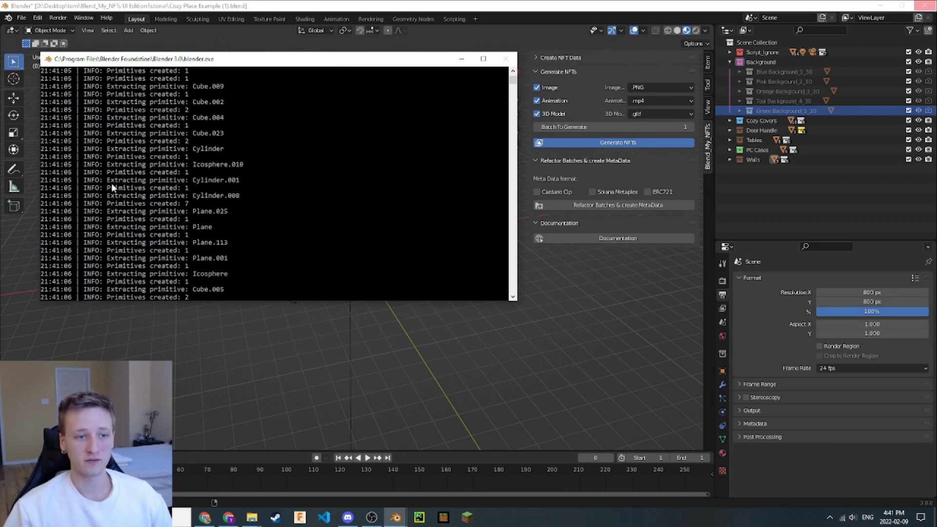
{"action": "scroll", "coordinate": [111, 185], "scroll_direction": "down", "scroll_amount": 4}
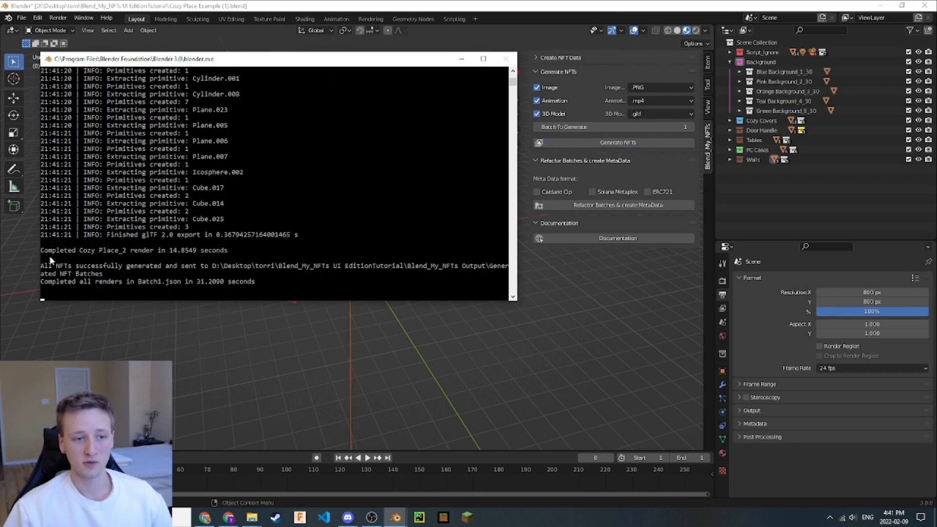
{"action": "left_click_drag", "start_coordinate": [43, 267], "coordinate": [437, 268]}
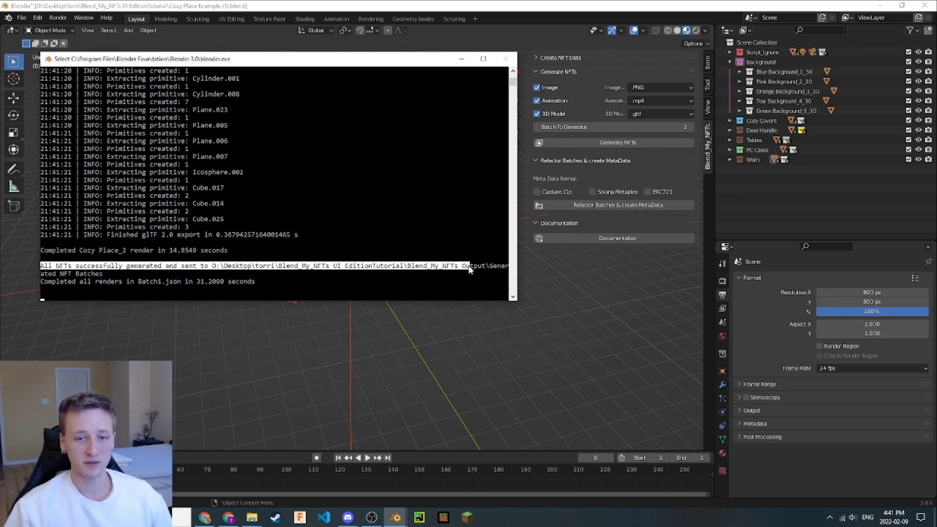
{"action": "left_click", "coordinate": [62, 275]}
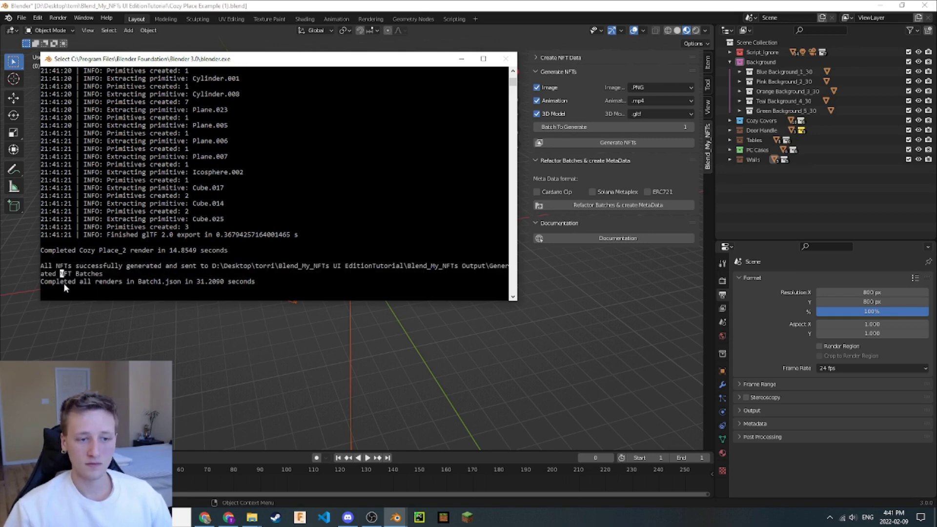
{"action": "left_click_drag", "start_coordinate": [122, 283], "coordinate": [279, 283]}
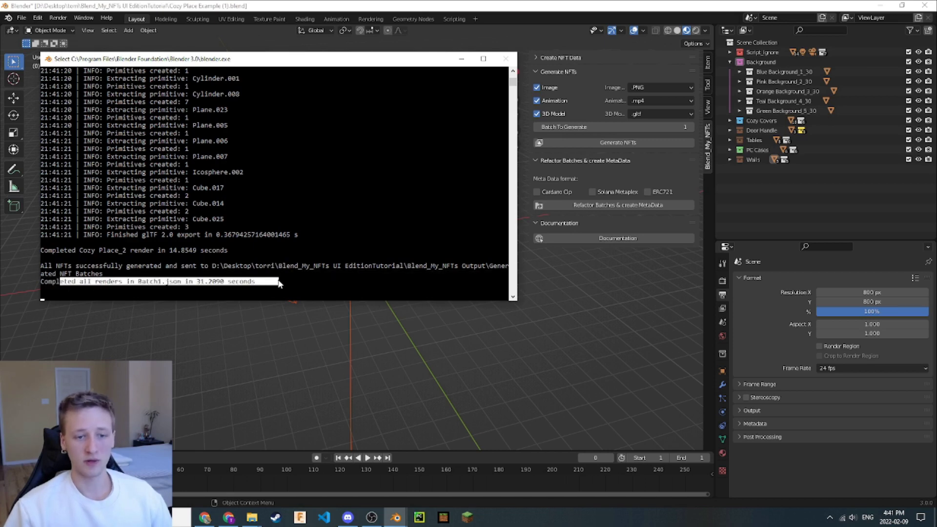
{"action": "double_click", "coordinate": [204, 282]}
{"action": "left_click", "coordinate": [342, 296]}
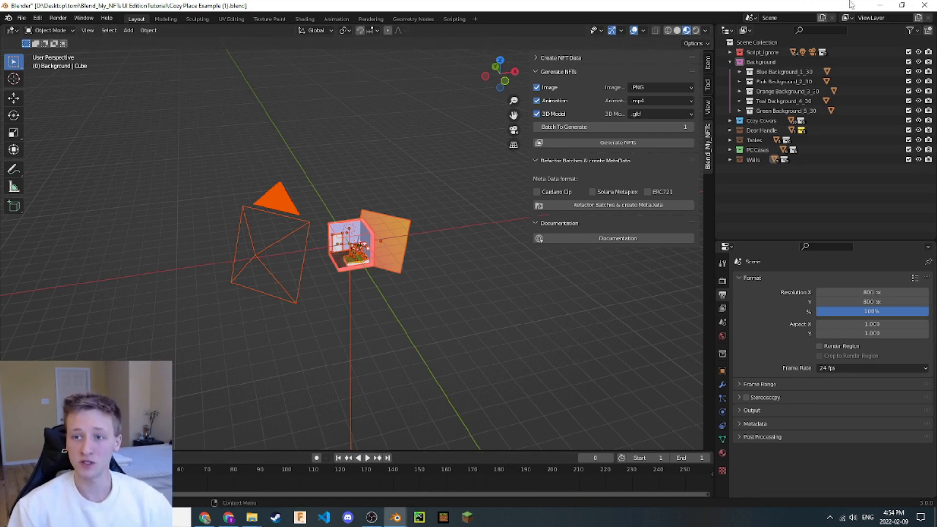
- Browse Blend_My_NFTs Output > Generated NFT Batches > Batch1 > Images to see the two renders
{"action": "left_click", "coordinate": [880, 6]}
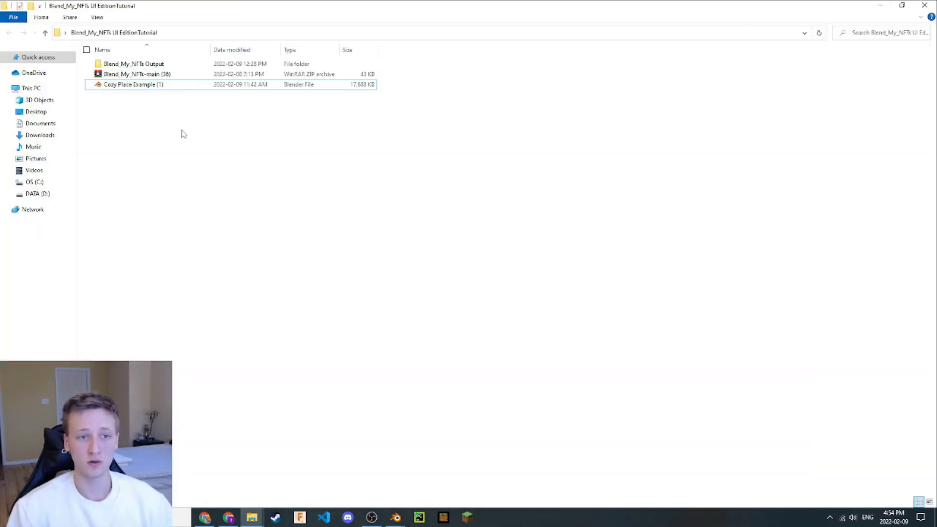
{"action": "double_click", "coordinate": [117, 65]}
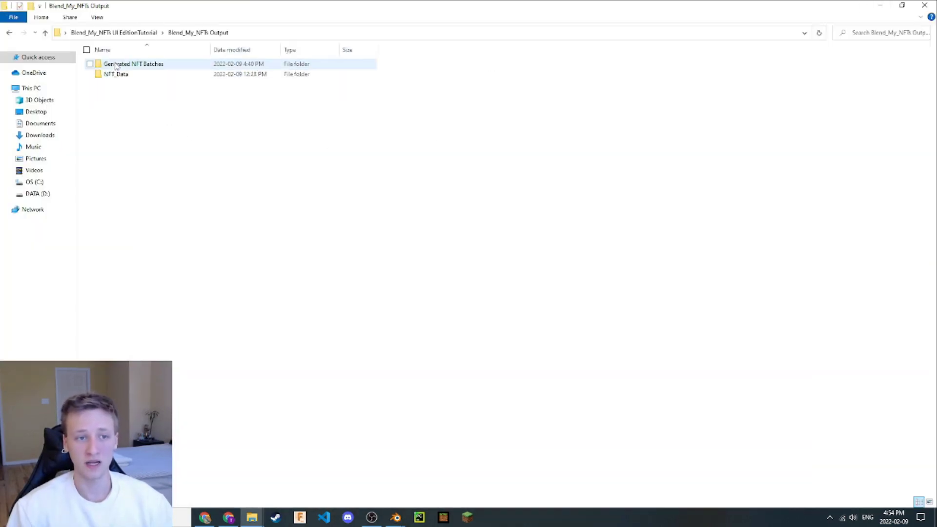
{"action": "left_click", "coordinate": [46, 33]}
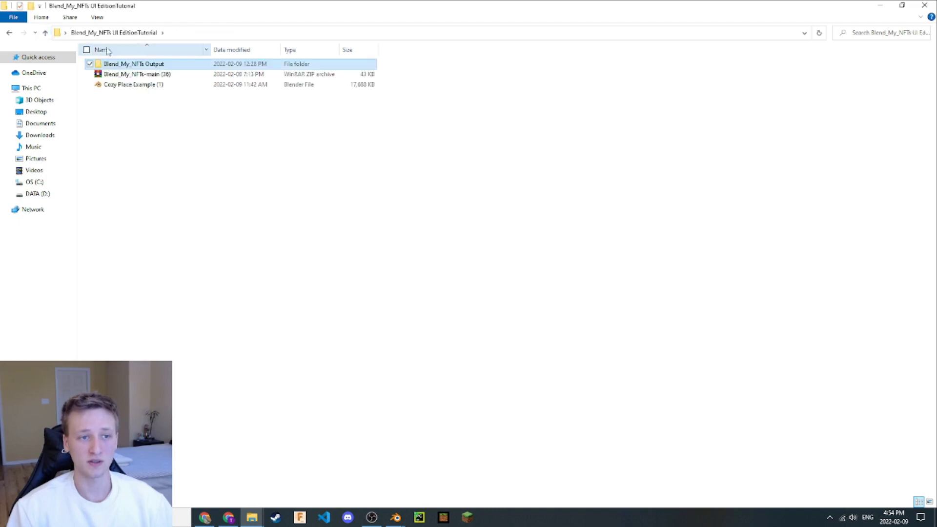
{"action": "double_click", "coordinate": [158, 67]}
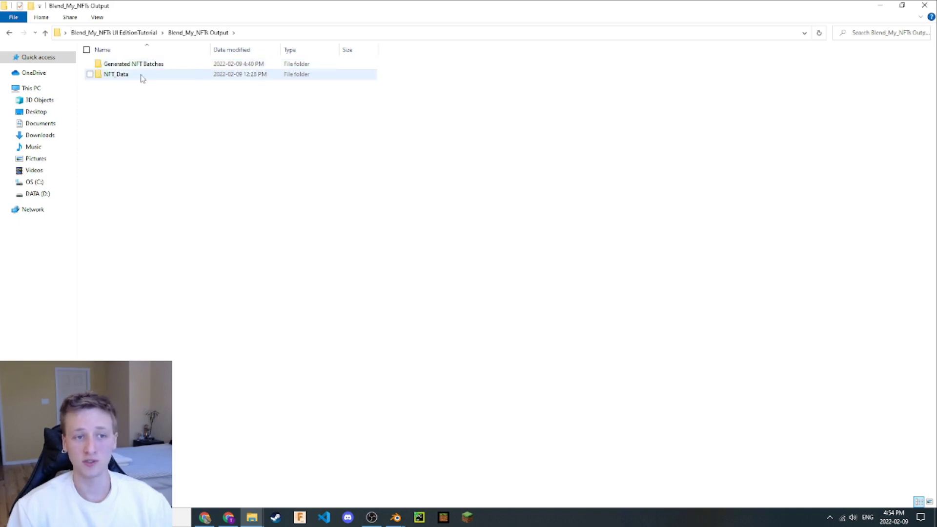
{"action": "mouse_move", "coordinate": [113, 77]}
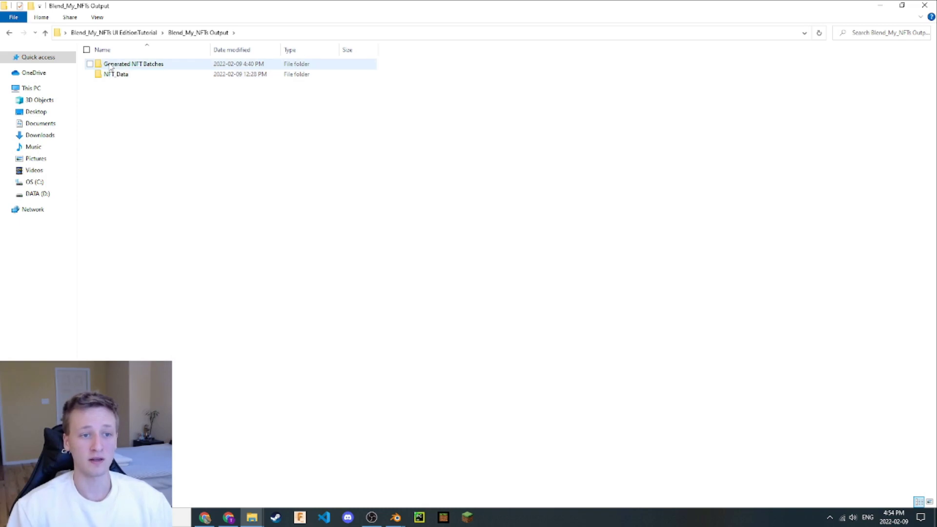
{"action": "mouse_move", "coordinate": [144, 71]}
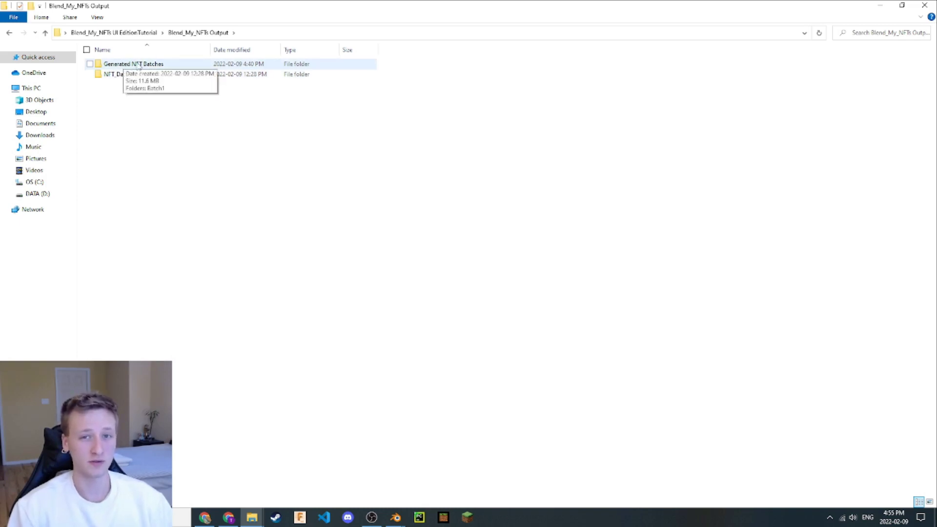
{"action": "double_click", "coordinate": [169, 64]}
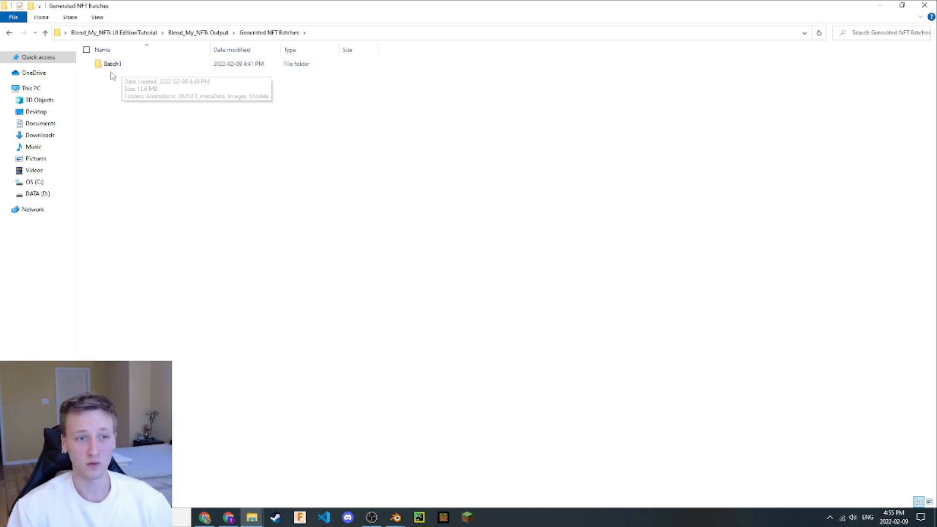
{"action": "double_click", "coordinate": [129, 65]}
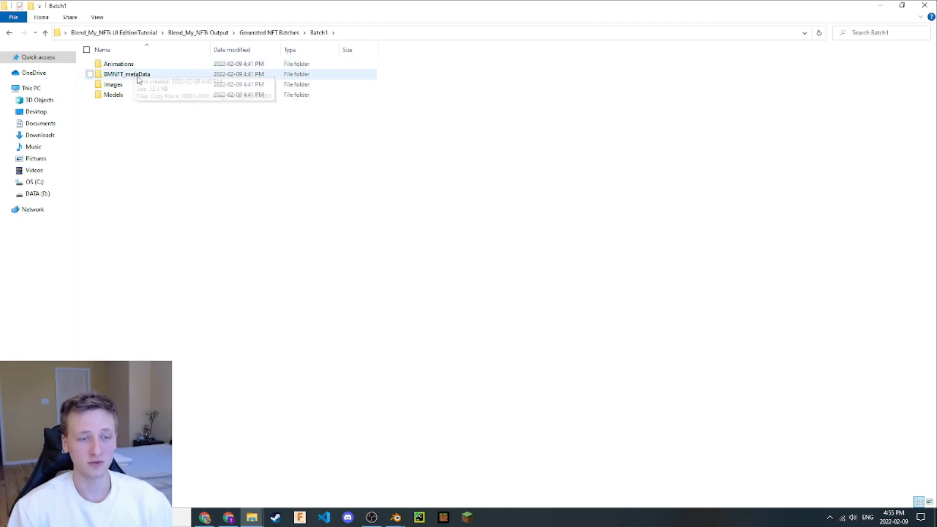
{"action": "double_click", "coordinate": [114, 84]}
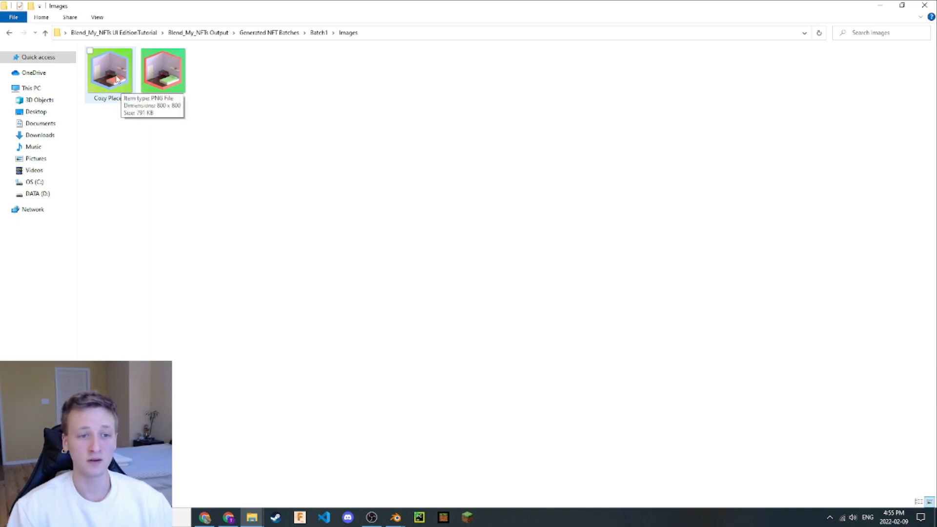
{"action": "double_click", "coordinate": [122, 82]}
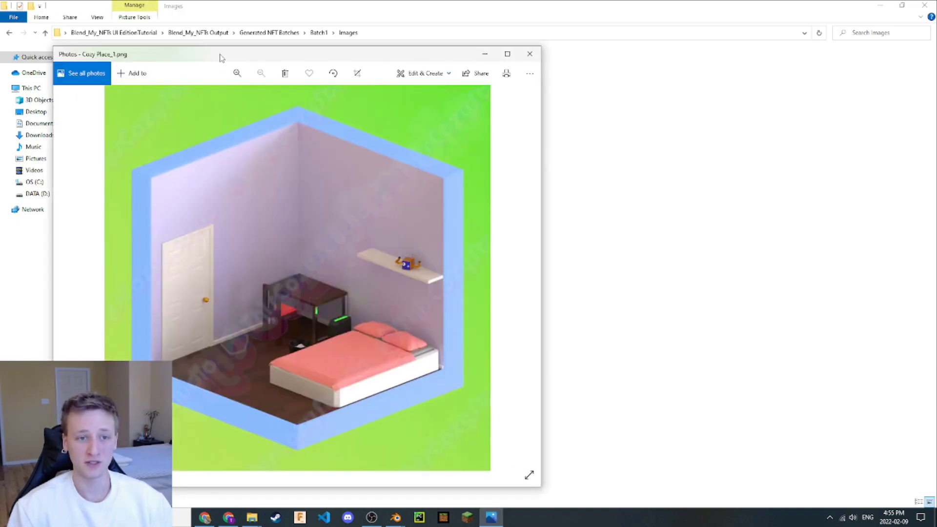
{"action": "left_click_drag", "start_coordinate": [220, 55], "coordinate": [418, 23]}
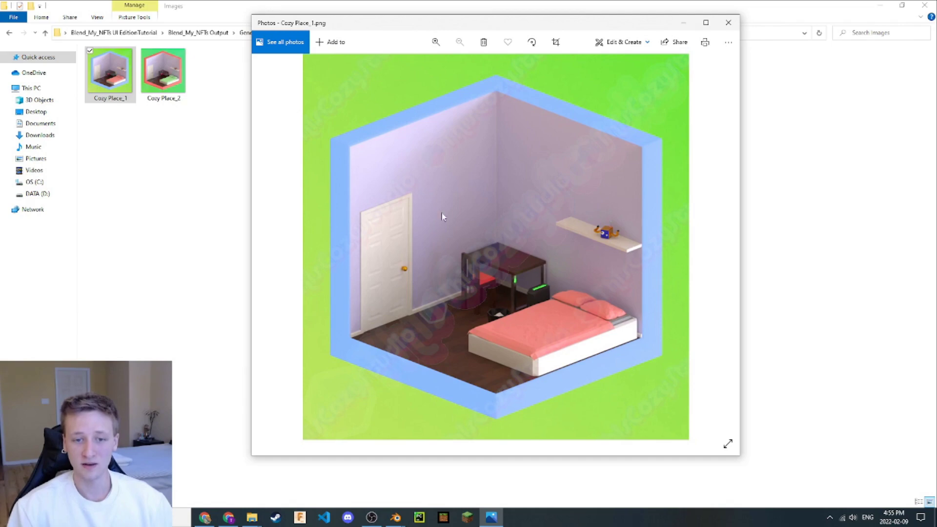
{"action": "mouse_move", "coordinate": [734, 286]}
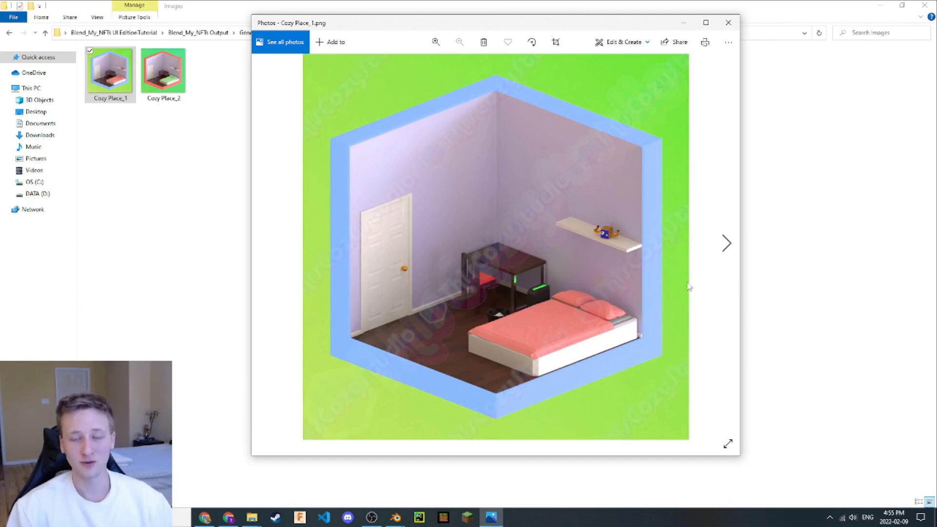
{"action": "left_click", "coordinate": [729, 23]}
{"action": "double_click", "coordinate": [170, 92]}
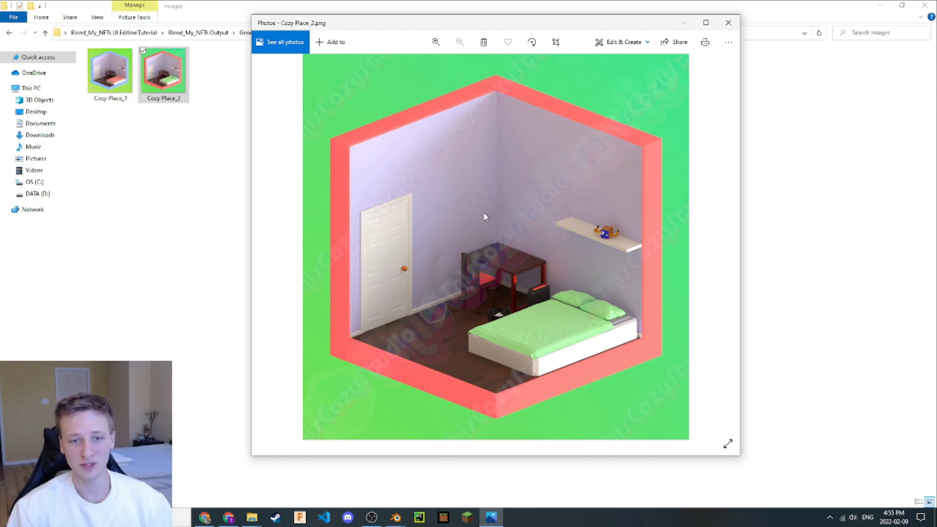
{"action": "double_click", "coordinate": [95, 69]}
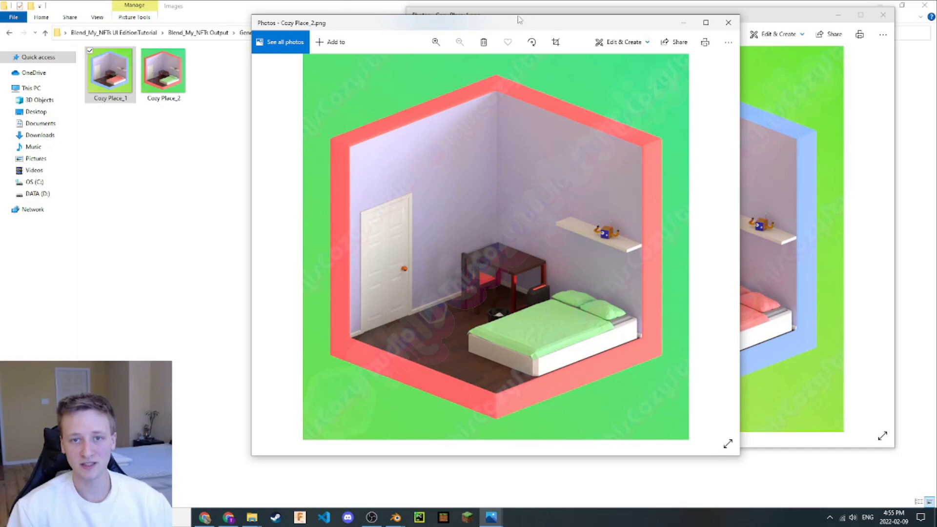
{"action": "left_click_drag", "start_coordinate": [519, 20], "coordinate": [242, 20]}
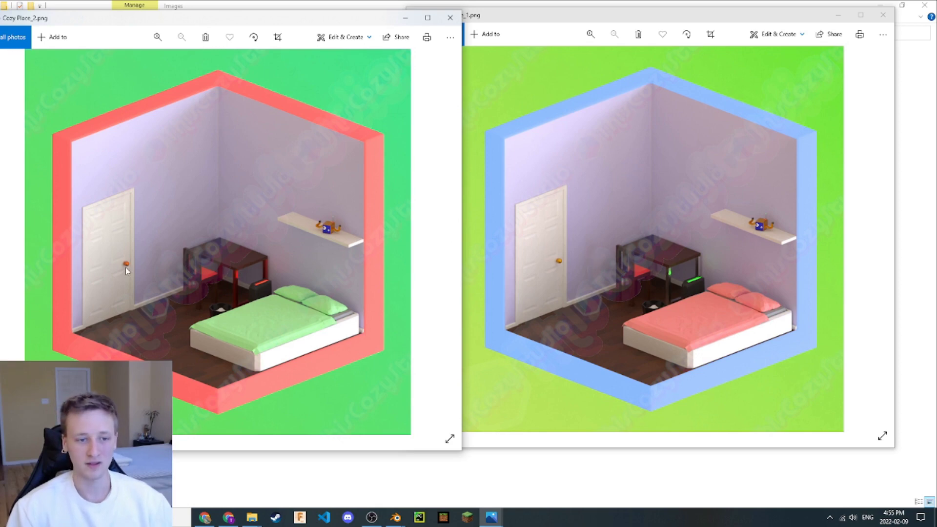
{"action": "left_click", "coordinate": [455, 19]}
- Open Cozy Place_1 from Batch1's Models folder in 3D Viewer
{"action": "left_click", "coordinate": [883, 15]}
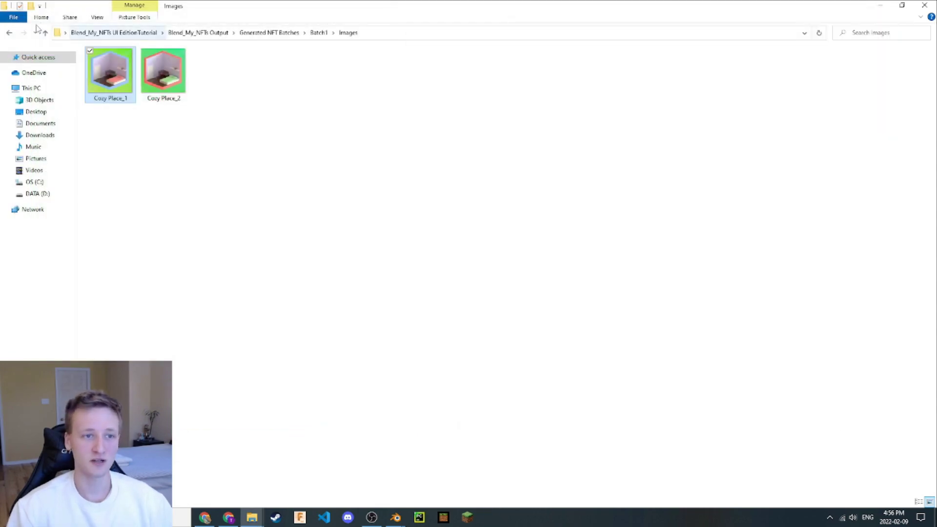
{"action": "left_click", "coordinate": [319, 32]}
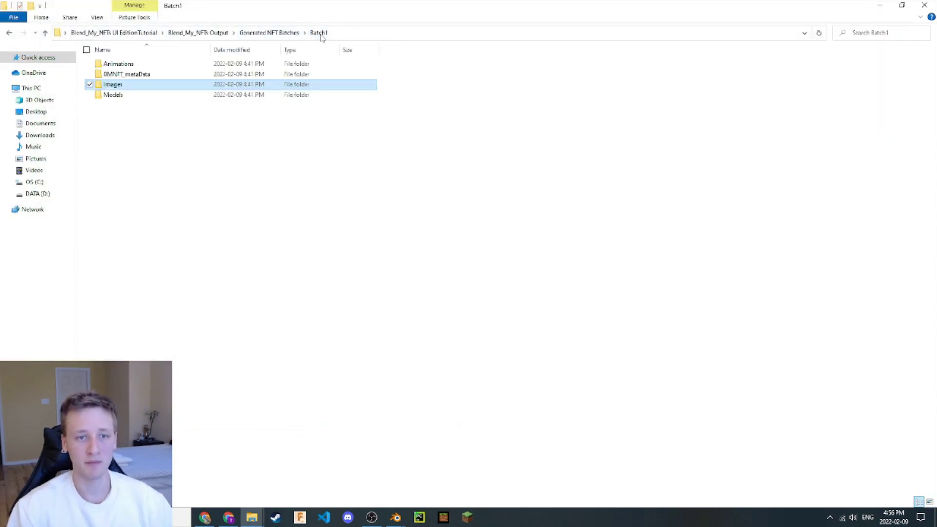
{"action": "double_click", "coordinate": [115, 98]}
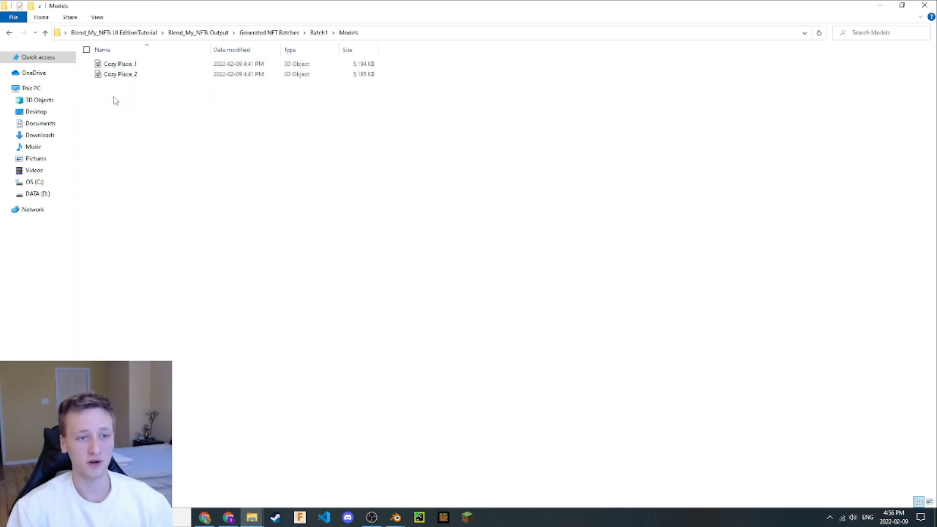
{"action": "double_click", "coordinate": [150, 66]}
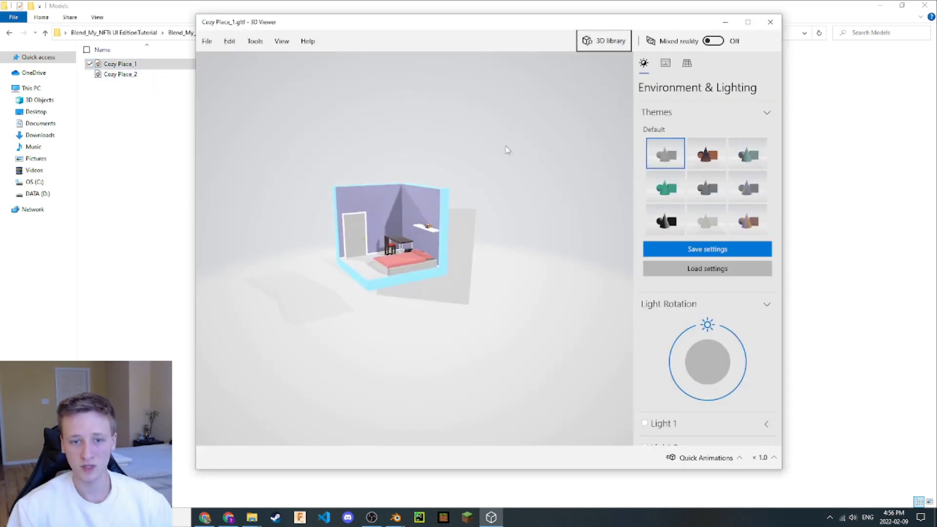
- Orbit the room model to inspect it from above and side-on
{"action": "left_click_drag", "start_coordinate": [412, 253], "coordinate": [439, 293]}
{"action": "double_click", "coordinate": [440, 292]}
{"action": "scroll", "coordinate": [414, 254], "scroll_direction": "up", "scroll_amount": 5}
{"action": "scroll", "coordinate": [414, 254], "scroll_direction": "down", "scroll_amount": 5}
{"action": "left_click_drag", "start_coordinate": [414, 254], "coordinate": [446, 266]}
{"action": "scroll", "coordinate": [422, 262], "scroll_direction": "up", "scroll_amount": 5}
{"action": "scroll", "coordinate": [421, 263], "scroll_direction": "down", "scroll_amount": 5}
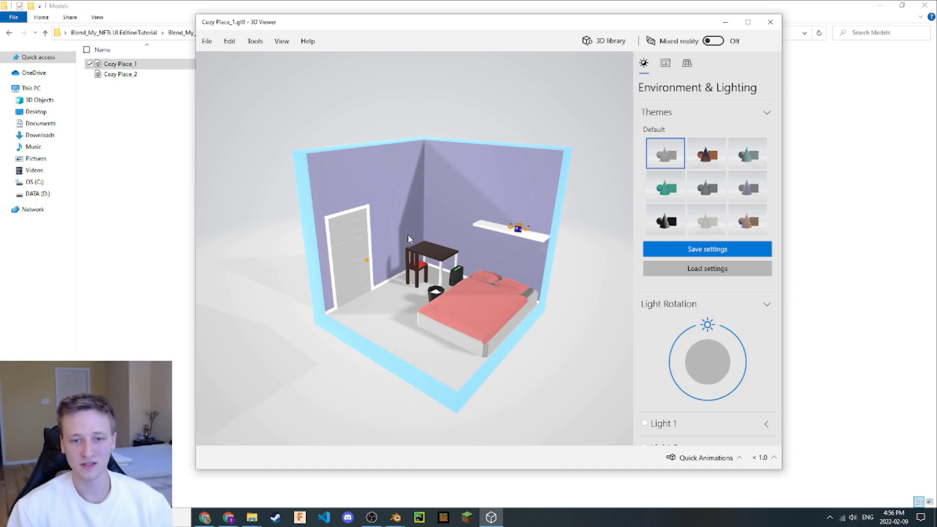
{"action": "left_click_drag", "start_coordinate": [410, 232], "coordinate": [442, 276]}
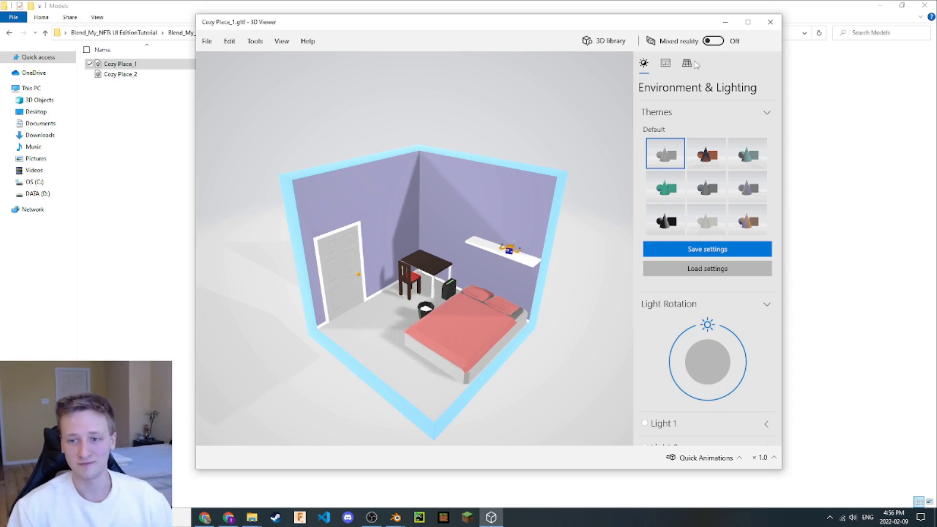
{"action": "left_click_drag", "start_coordinate": [549, 188], "coordinate": [565, 194]}
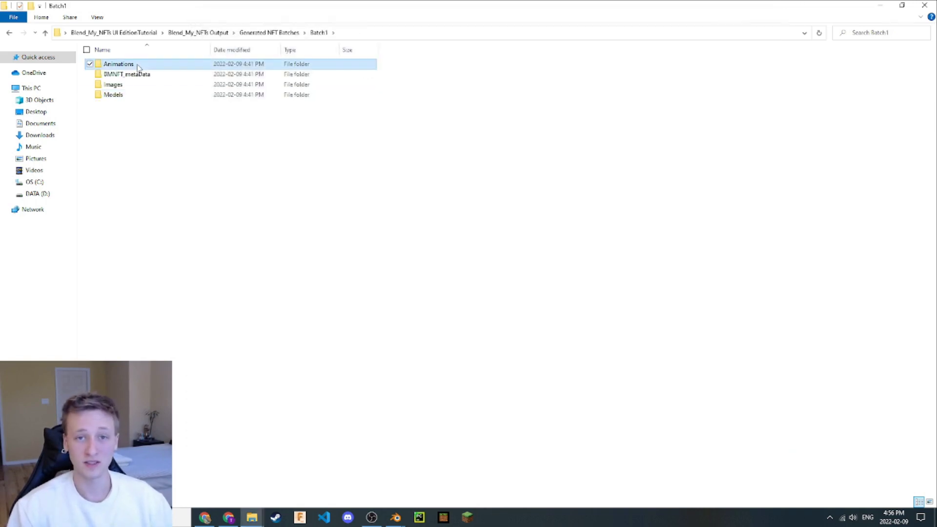
- Play the first Cozy Place MP4 in Batch1's Animations folder, then close the player
{"action": "double_click", "coordinate": [139, 64]}
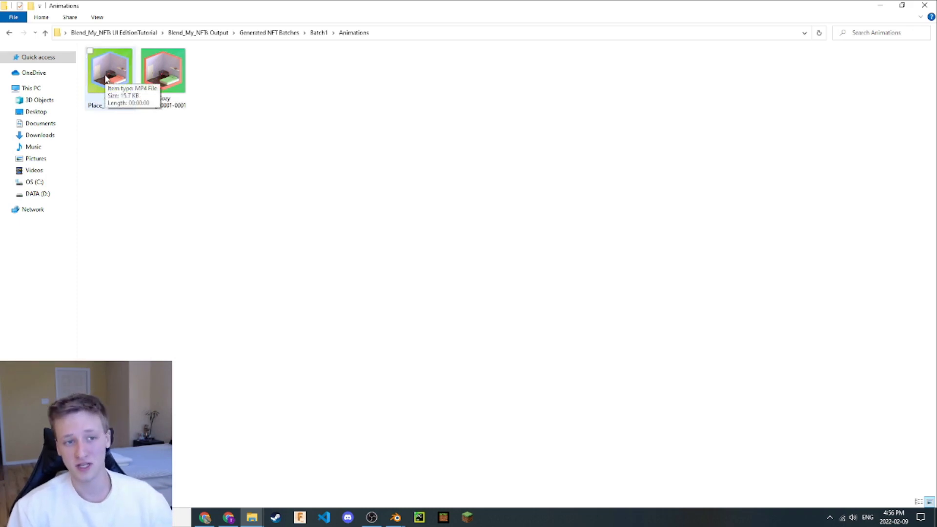
{"action": "double_click", "coordinate": [106, 78]}
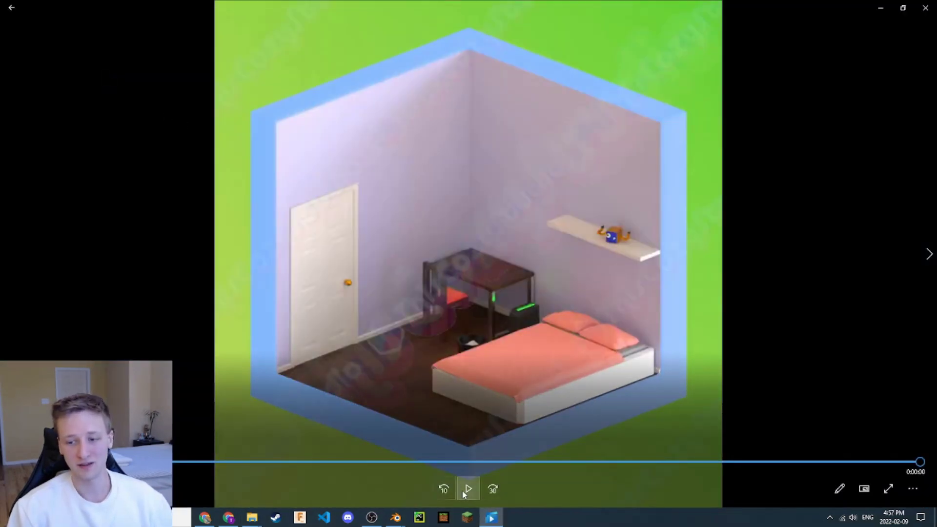
{"action": "left_click", "coordinate": [932, 9]}
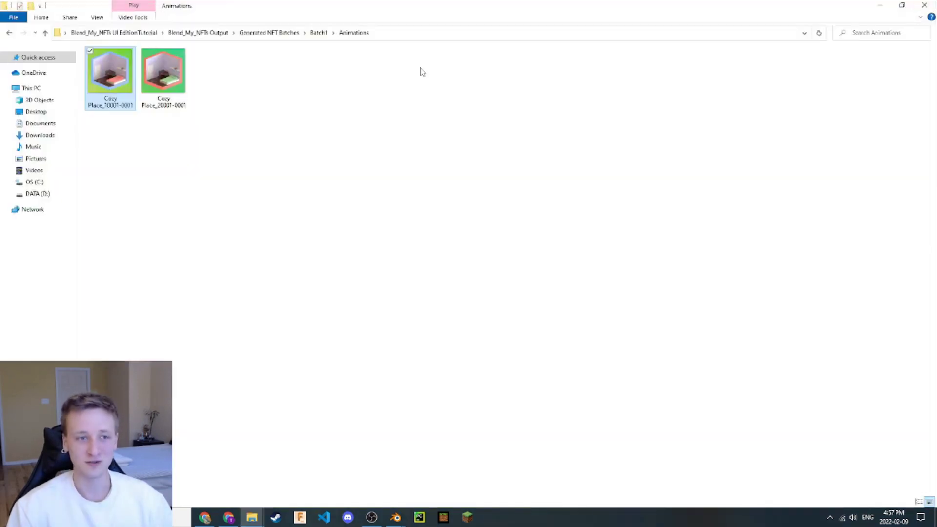
- Review the two Cozy Place metadata files in BMNFT_metaData and the Animations folder, ending in Batch1
{"action": "left_click", "coordinate": [46, 32]}
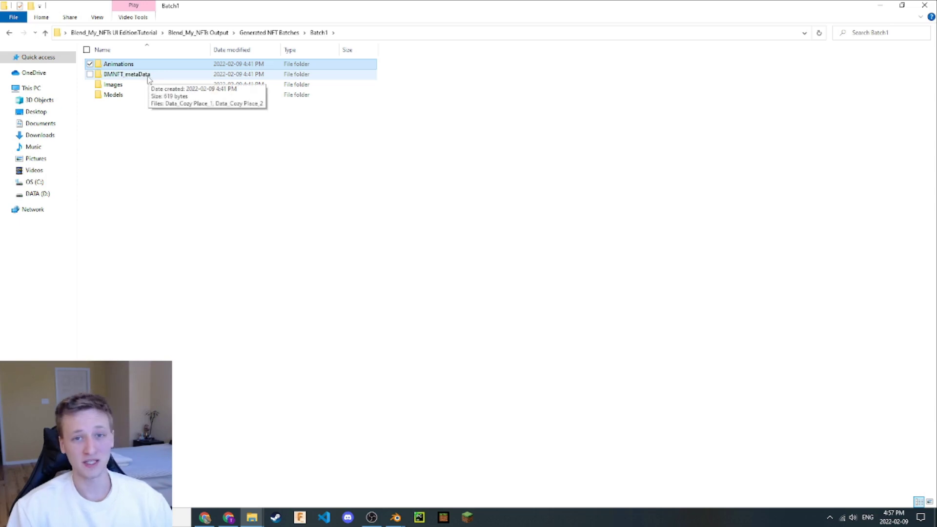
{"action": "double_click", "coordinate": [127, 74]}
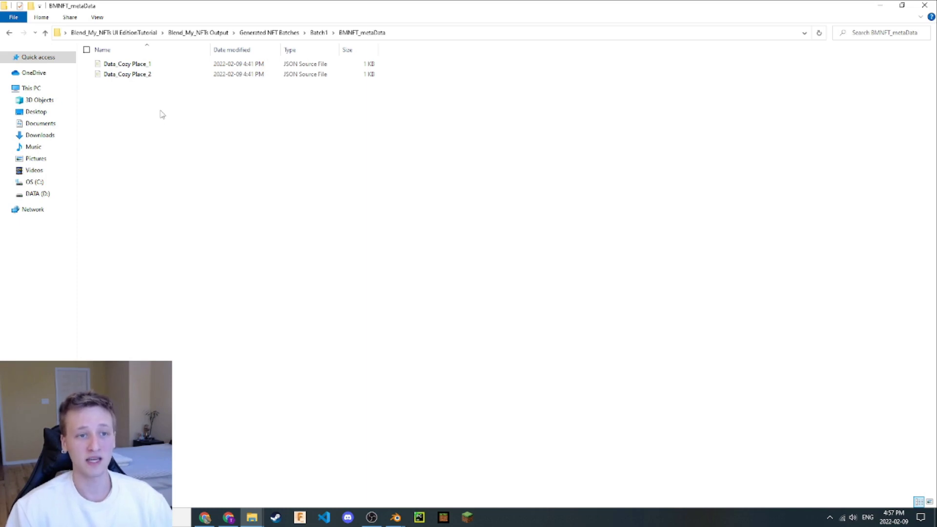
{"action": "left_click", "coordinate": [45, 33]}
{"action": "left_click", "coordinate": [122, 64]}
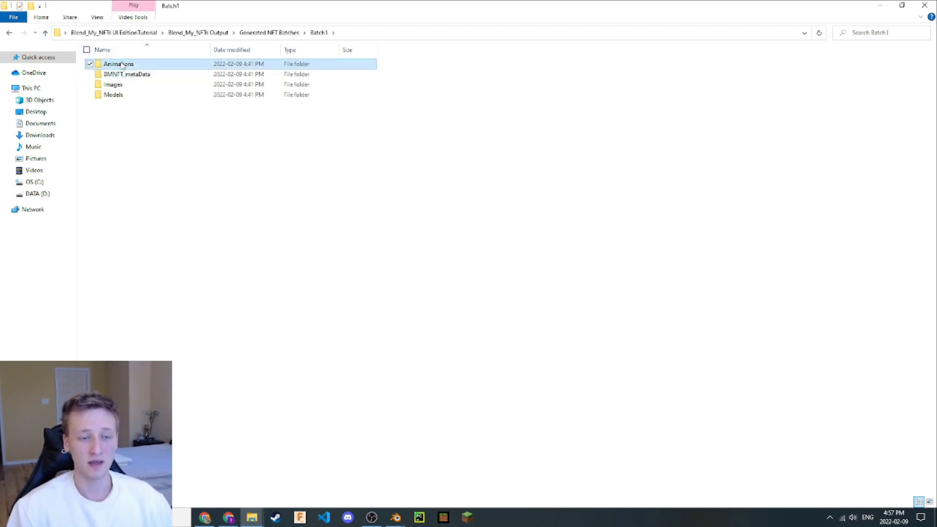
{"action": "double_click", "coordinate": [122, 64]}
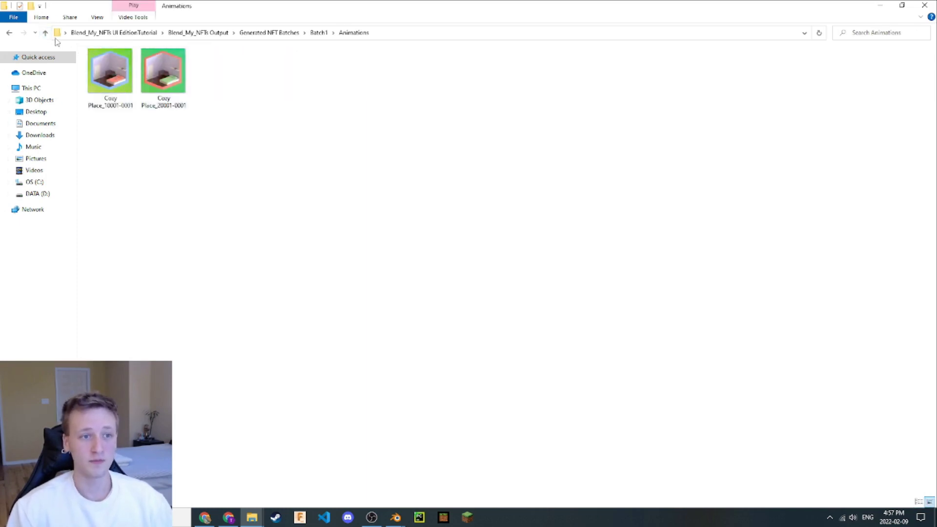
{"action": "left_click", "coordinate": [45, 33]}
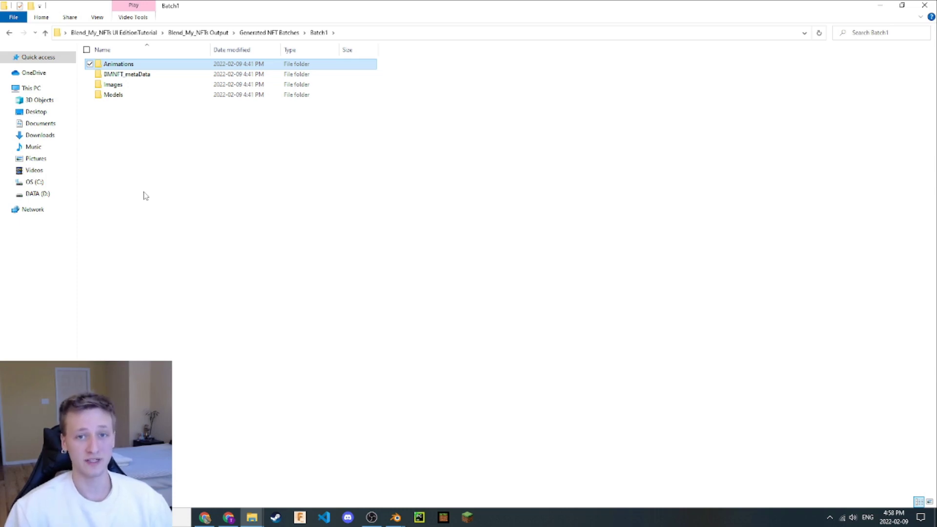
- Back in Blender, raise Batch To Generate from 1 to 2 and start generating NFTs
{"action": "key", "text": "alt+Tab"}
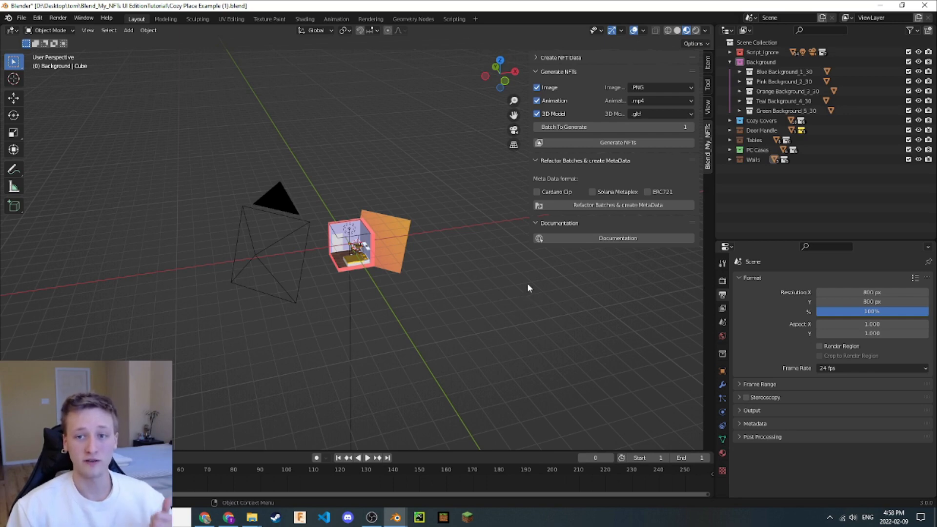
{"action": "left_click", "coordinate": [535, 57]}
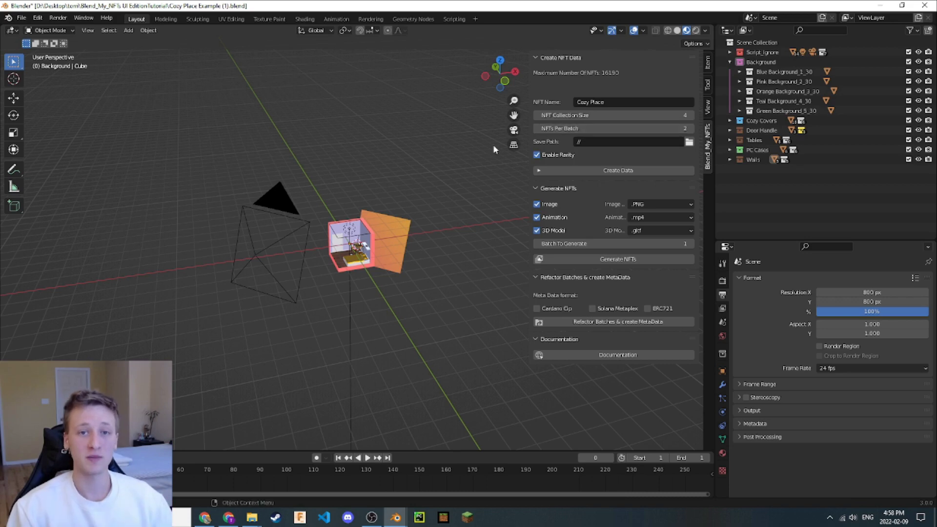
{"action": "left_click", "coordinate": [535, 56]}
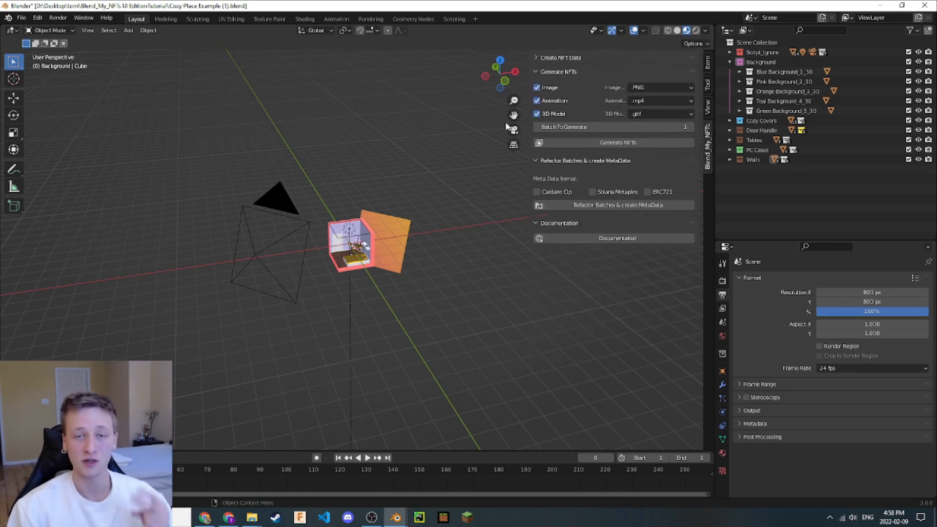
{"action": "left_click", "coordinate": [690, 127]}
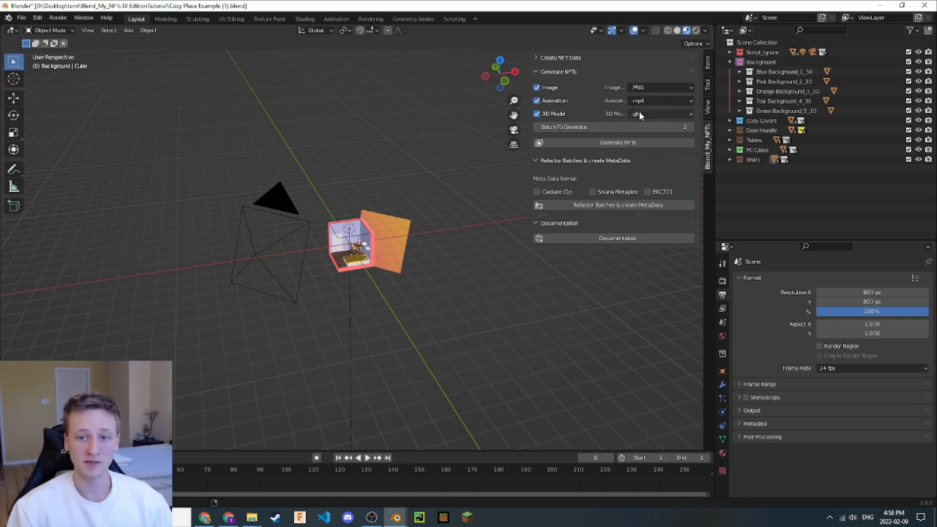
{"action": "left_click", "coordinate": [565, 145]}
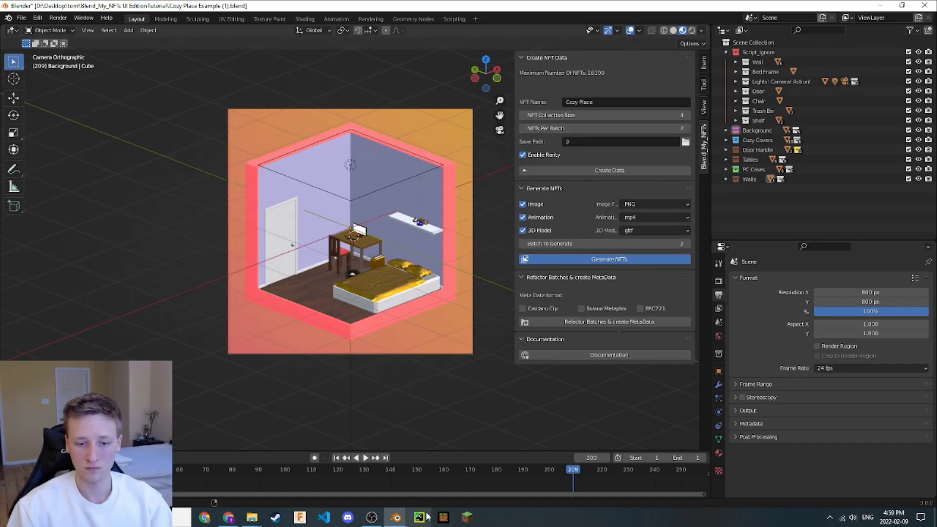
- Bring up the console and watch NFT 1/2 and 2/2 of Batch 2 render and export
{"action": "mouse_move", "coordinate": [415, 508]}
{"action": "left_click", "coordinate": [476, 472]}
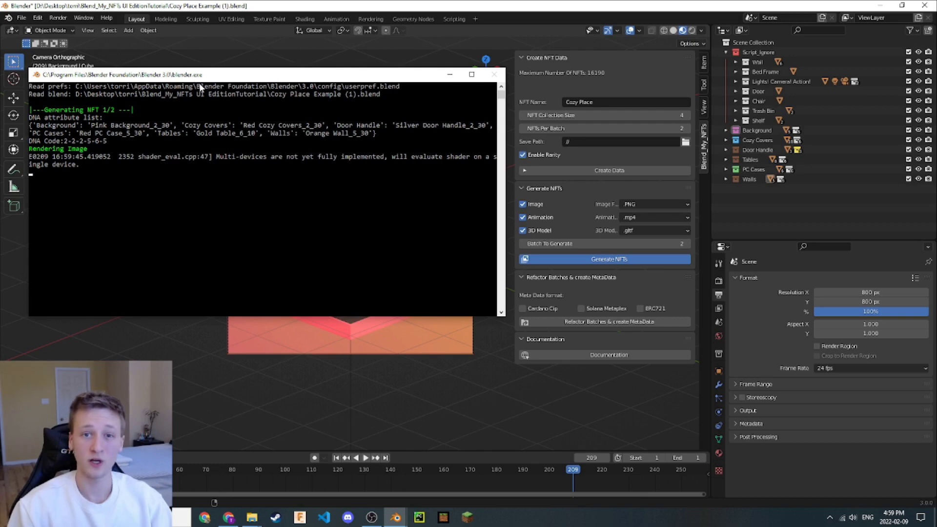
{"action": "left_click_drag", "start_coordinate": [198, 77], "coordinate": [201, 106]}
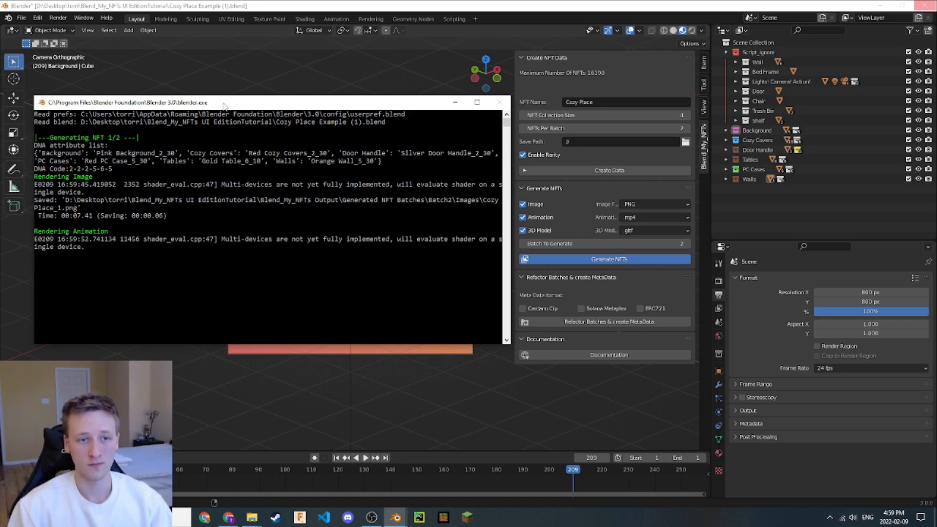
{"action": "left_click_drag", "start_coordinate": [227, 103], "coordinate": [258, 87]}
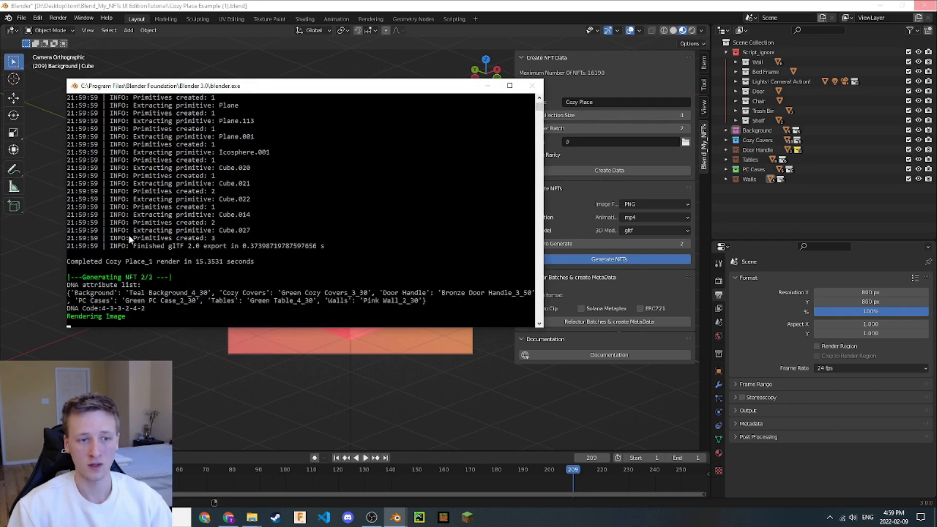
{"action": "scroll", "coordinate": [115, 238], "scroll_direction": "up", "scroll_amount": 20}
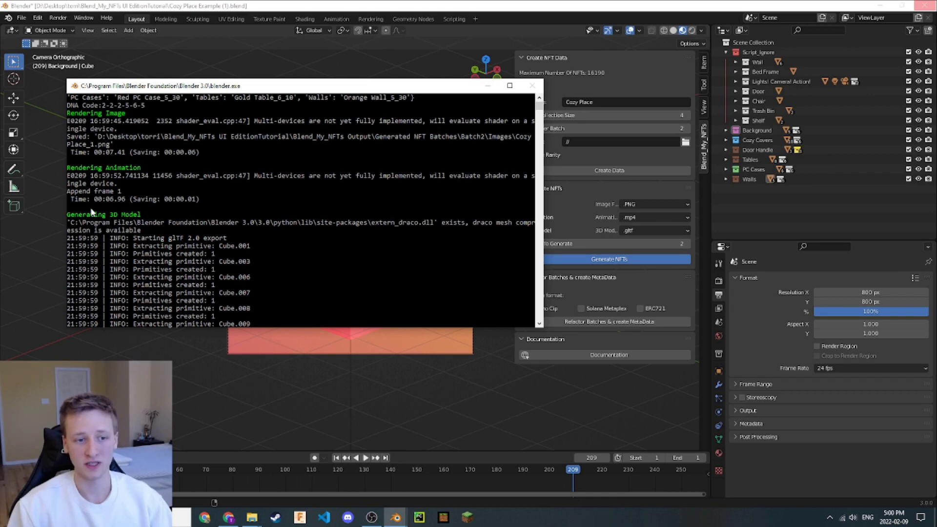
{"action": "scroll", "coordinate": [103, 223], "scroll_direction": "down", "scroll_amount": 8}
{"action": "scroll", "coordinate": [92, 211], "scroll_direction": "down", "scroll_amount": 2}
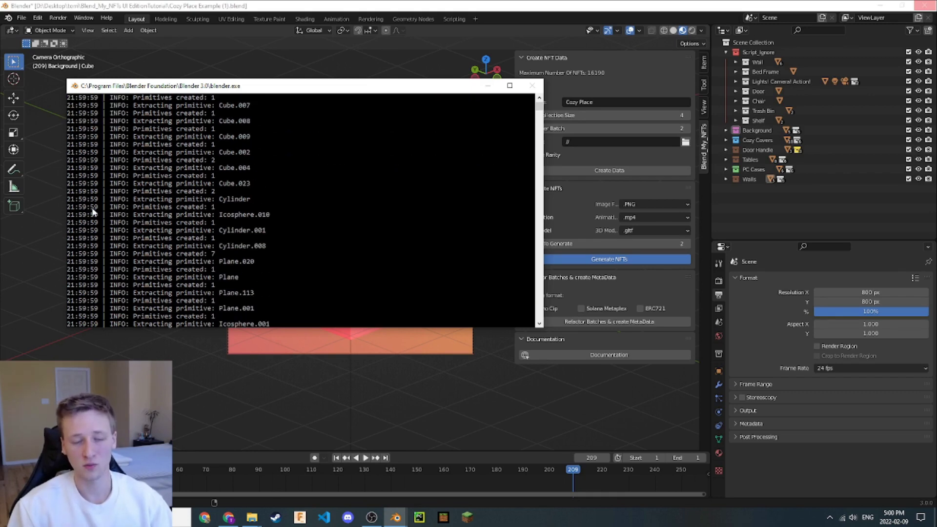
{"action": "scroll", "coordinate": [94, 212], "scroll_direction": "up", "scroll_amount": 3}
{"action": "scroll", "coordinate": [93, 212], "scroll_direction": "down", "scroll_amount": 10}
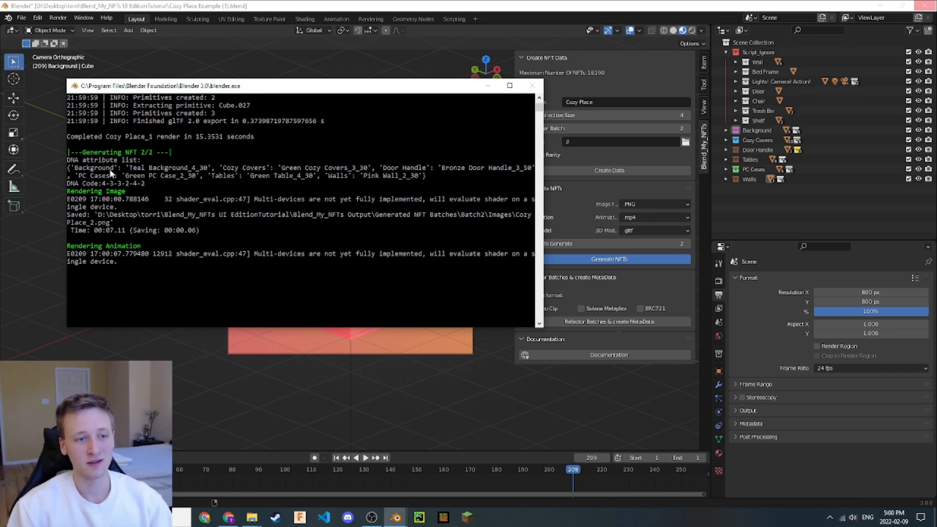
{"action": "scroll", "coordinate": [109, 169], "scroll_direction": "up", "scroll_amount": 2}
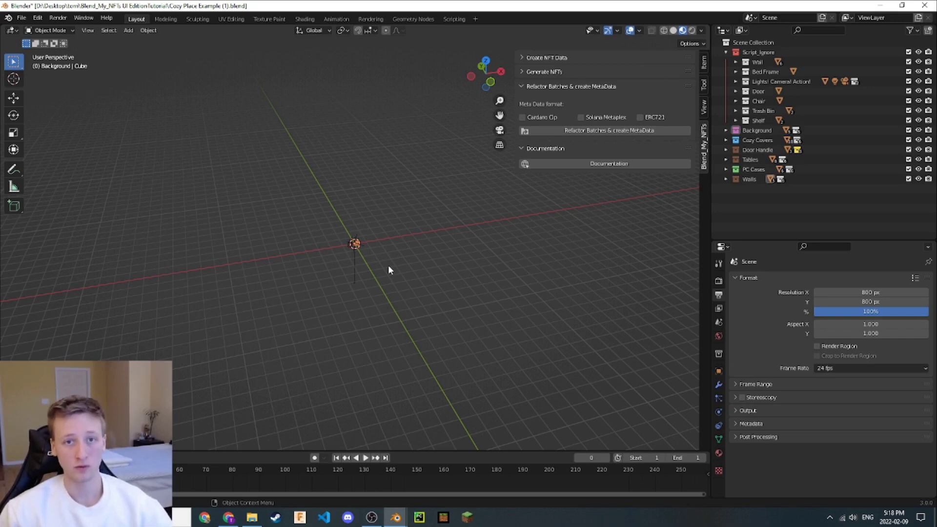
- Open Blend_My_NFTs Output > Generated NFT Batches and browse Batch2's Images, Animations and Models folders
{"action": "left_click", "coordinate": [252, 517]}
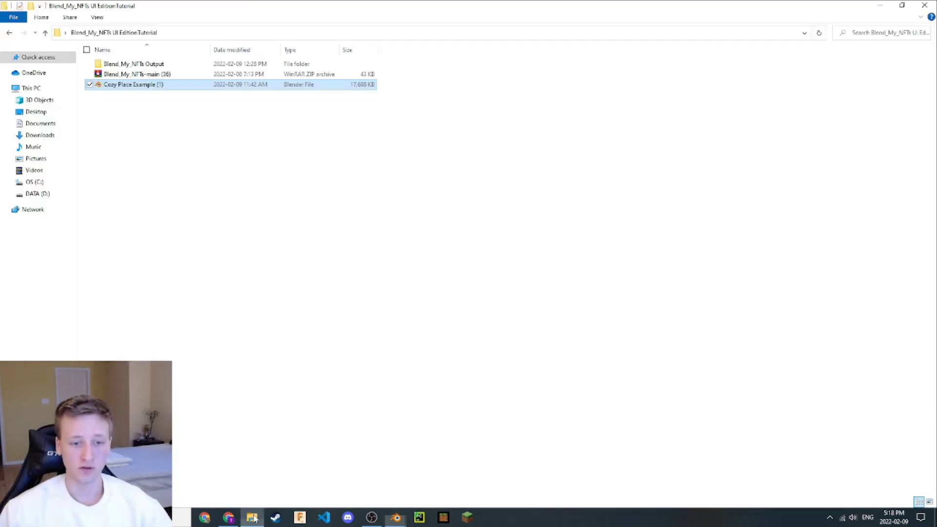
{"action": "double_click", "coordinate": [147, 64]}
{"action": "double_click", "coordinate": [147, 64]}
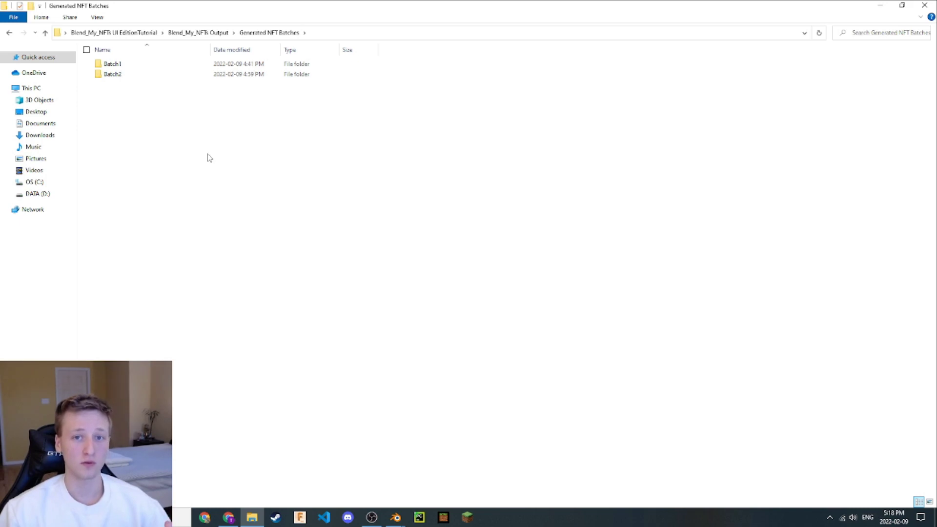
{"action": "double_click", "coordinate": [123, 77]}
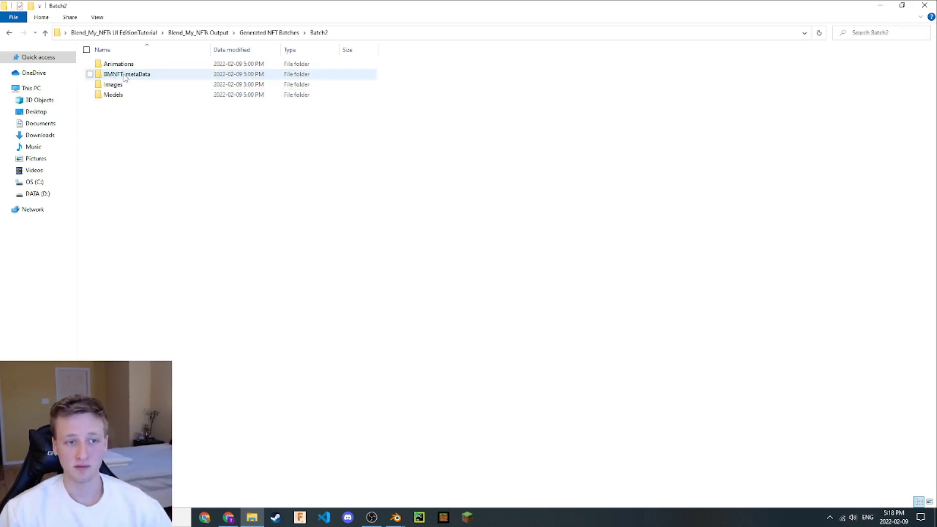
{"action": "double_click", "coordinate": [113, 84]}
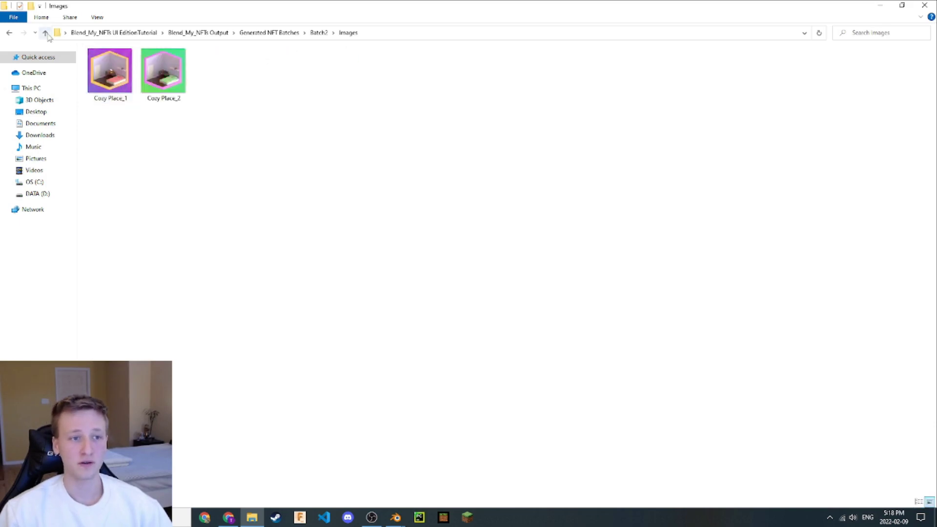
{"action": "left_click", "coordinate": [45, 33]}
{"action": "double_click", "coordinate": [117, 63]}
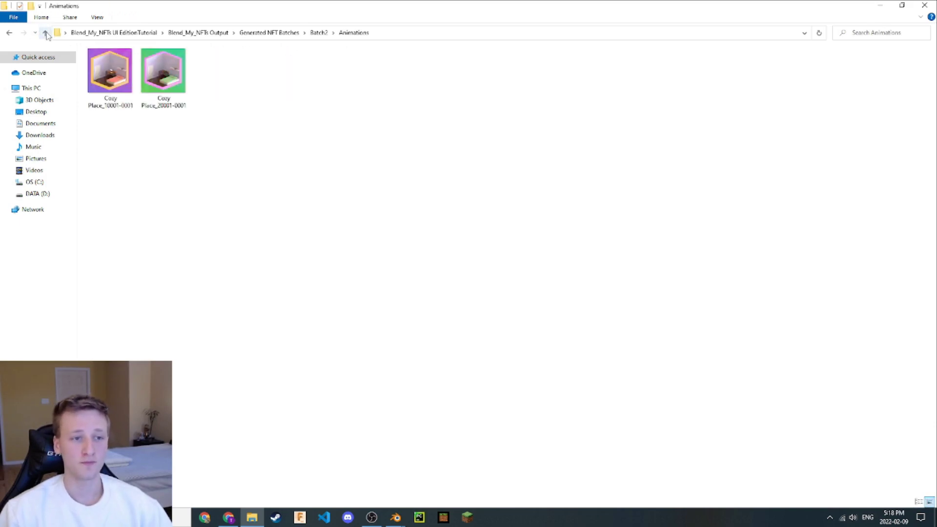
{"action": "left_click", "coordinate": [45, 32]}
{"action": "double_click", "coordinate": [159, 98]}
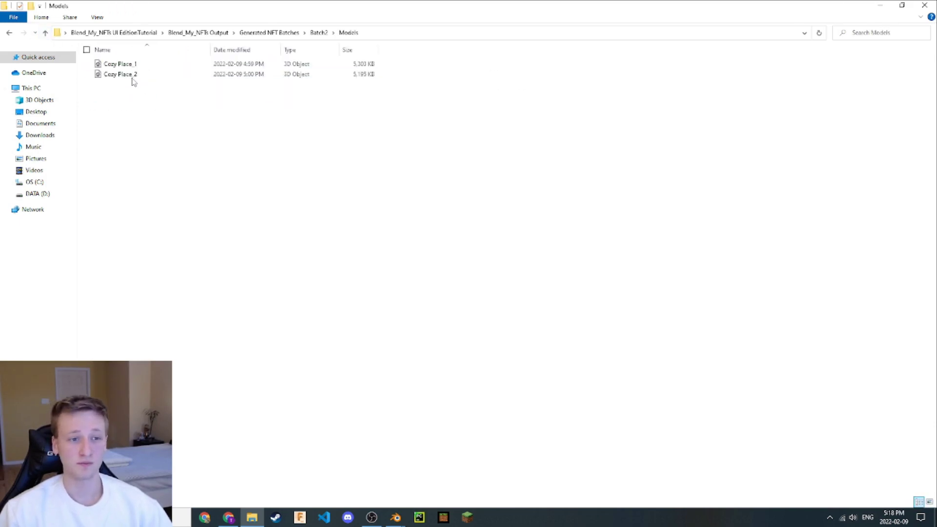
{"action": "left_click", "coordinate": [45, 33]}
- Browse Batch1's Animations, Images and Models folders, then return to Blend_My_NFTs Output
{"action": "left_click", "coordinate": [45, 33]}
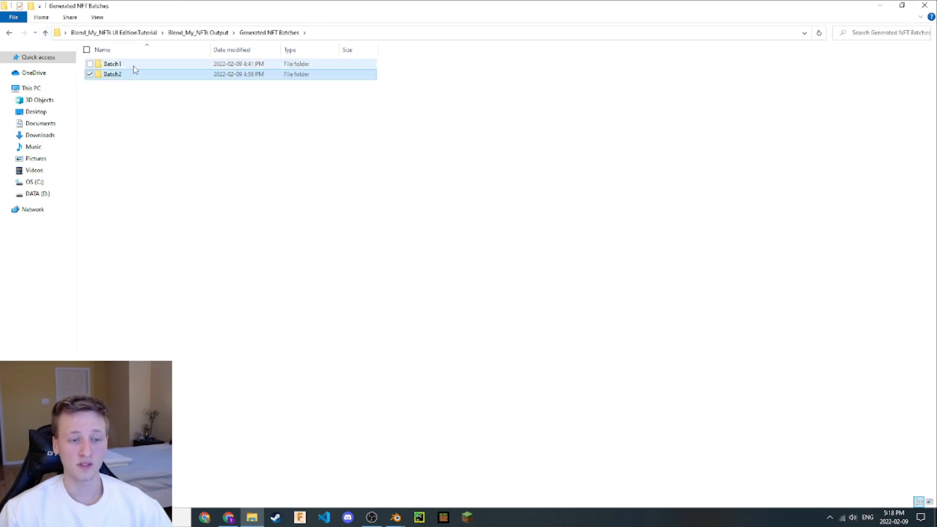
{"action": "double_click", "coordinate": [136, 67]}
{"action": "left_click", "coordinate": [134, 67]}
{"action": "double_click", "coordinate": [134, 67]}
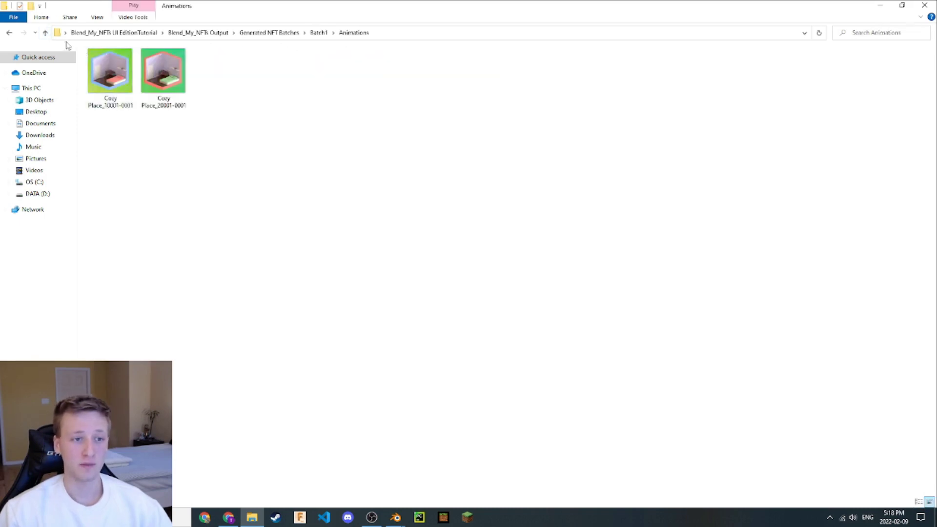
{"action": "left_click", "coordinate": [45, 33]}
{"action": "double_click", "coordinate": [142, 84]}
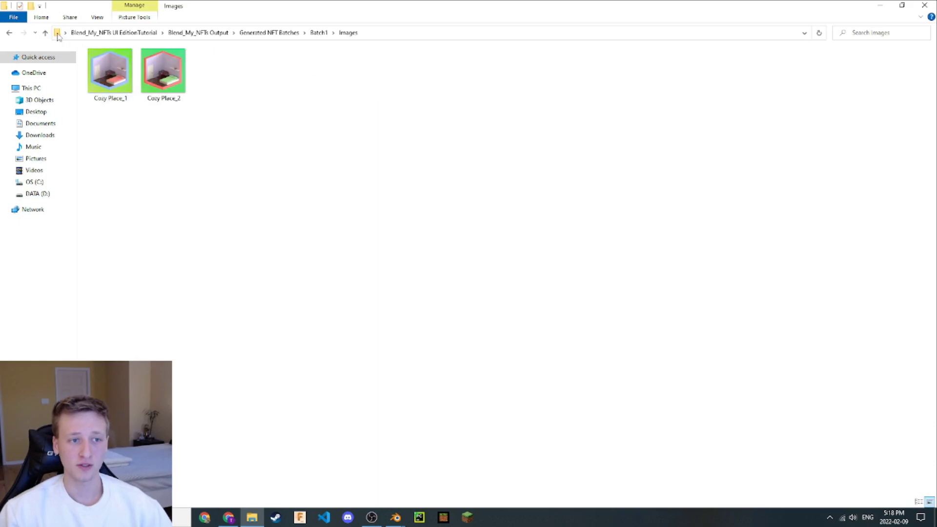
{"action": "left_click", "coordinate": [45, 33]}
{"action": "double_click", "coordinate": [122, 94]}
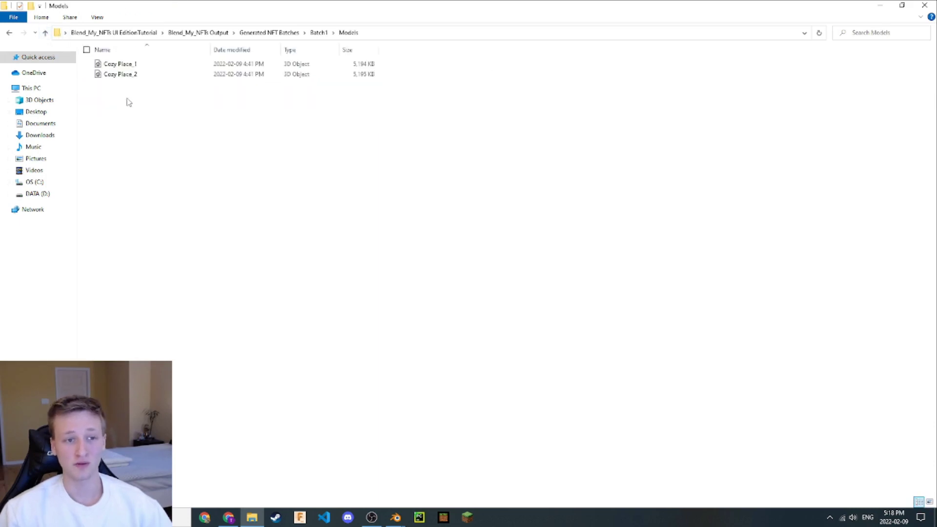
{"action": "left_click", "coordinate": [45, 33]}
{"action": "left_click", "coordinate": [45, 33]}
{"action": "left_click", "coordinate": [45, 32]}
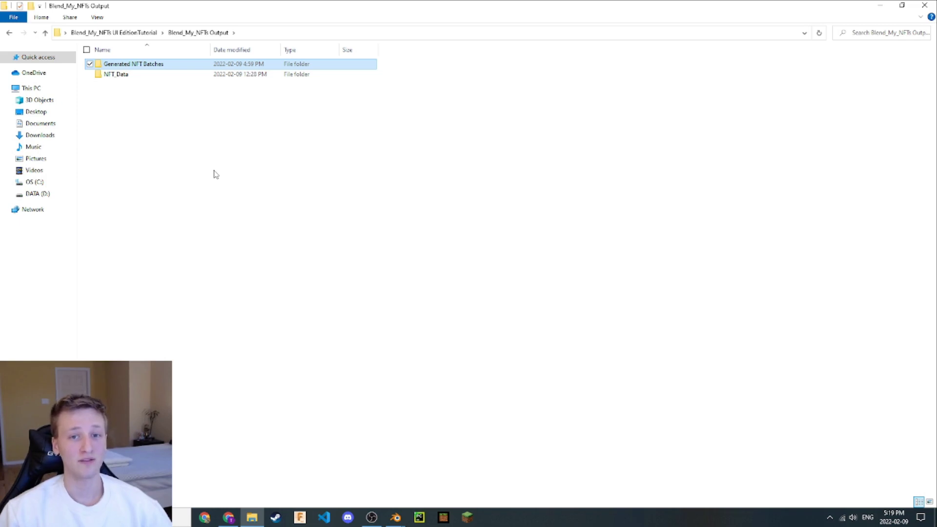
- Enable Cardano Cip and Solana Metaplex metadata, then run and confirm Refactor Batches & create MetaData
{"action": "key", "text": "alt+Tab"}
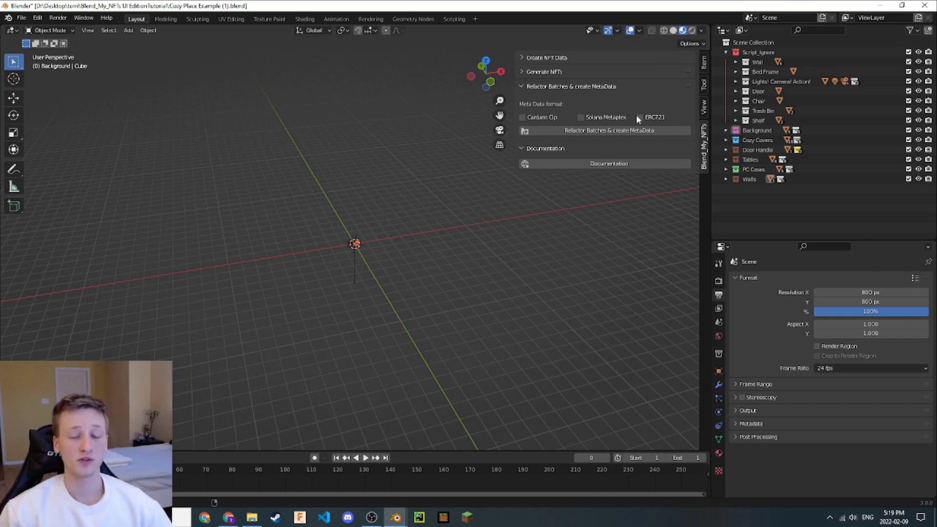
{"action": "left_click", "coordinate": [524, 118]}
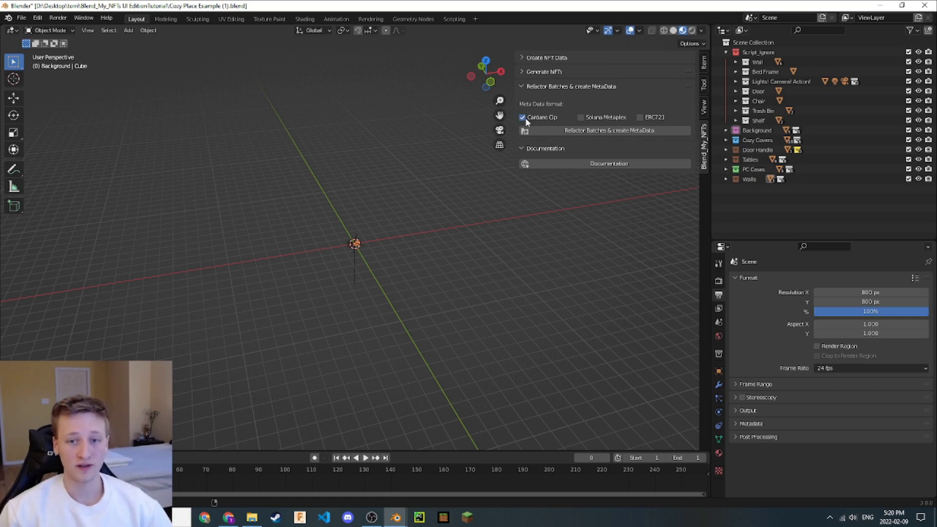
{"action": "left_click", "coordinate": [586, 117]}
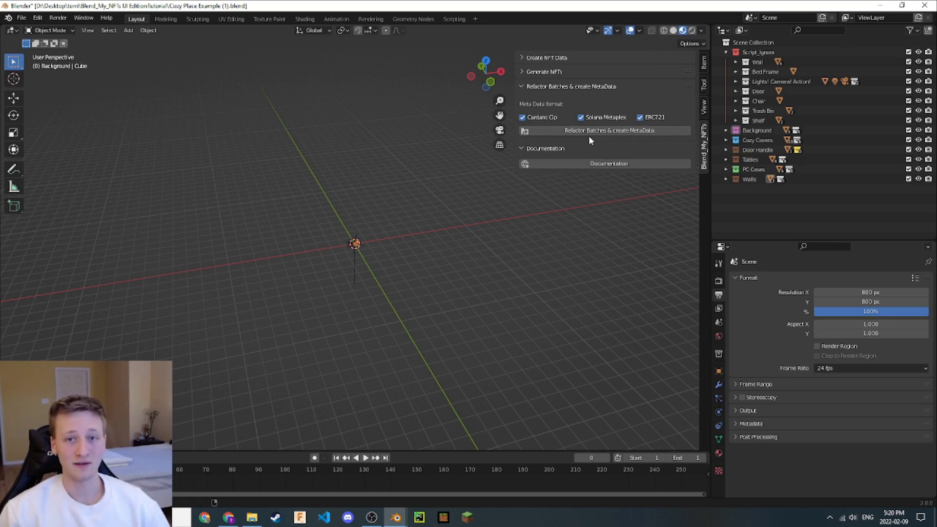
{"action": "left_click", "coordinate": [622, 131]}
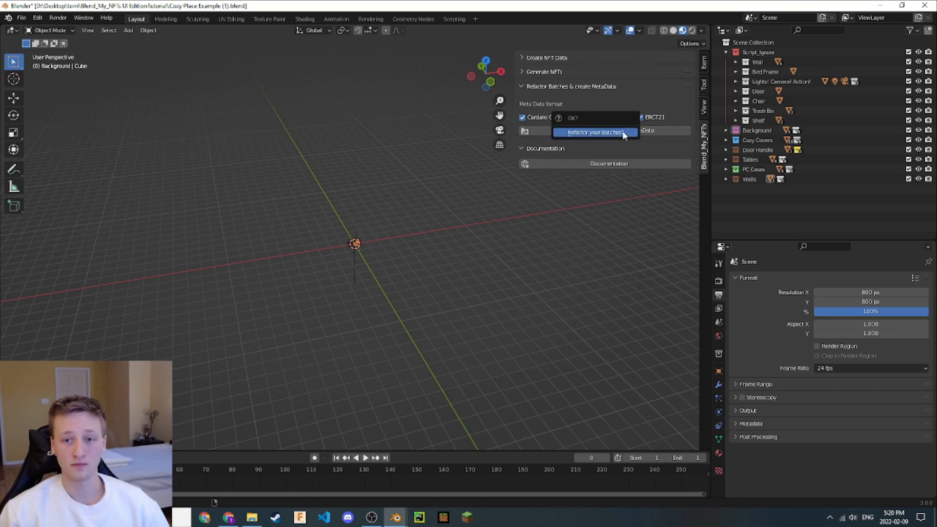
{"action": "left_click", "coordinate": [595, 134]}
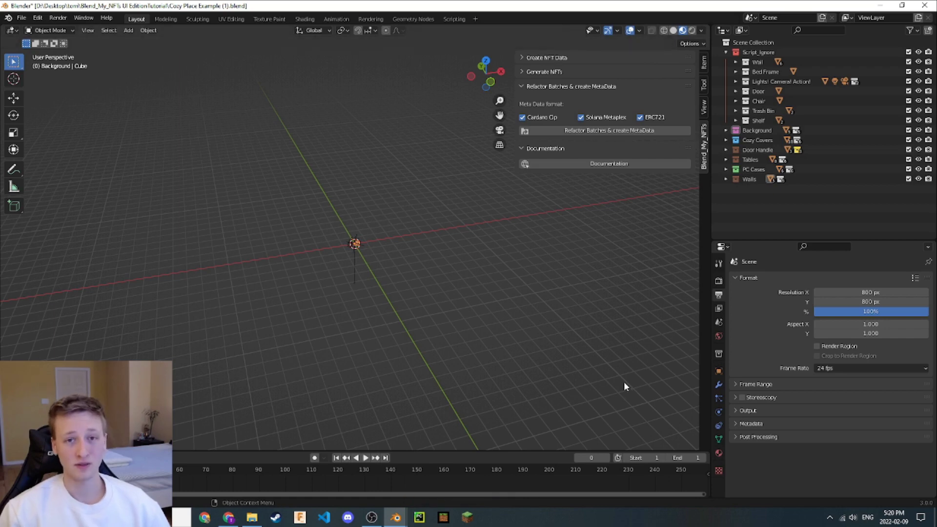
- Open Complete_Collection > Cardano_metaData, check the four Cardano_Data JSON files, and go back up
{"action": "left_click", "coordinate": [252, 517]}
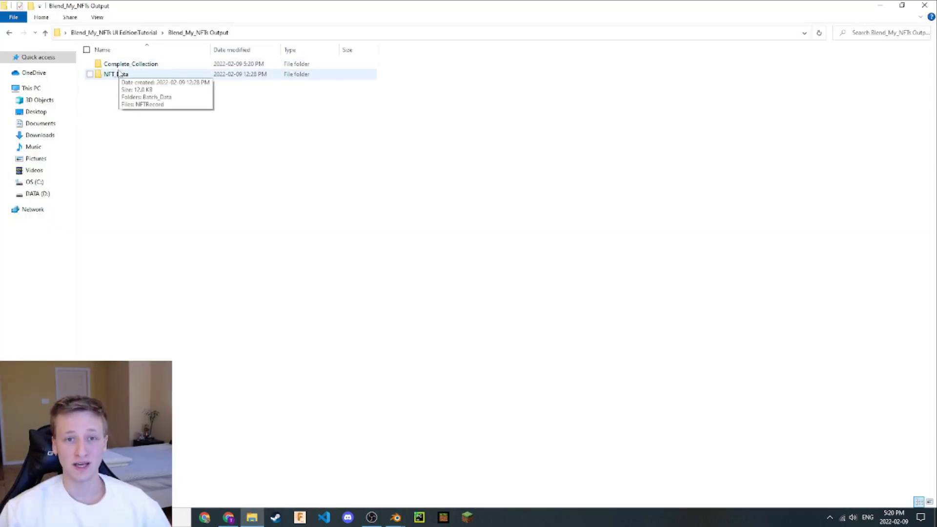
{"action": "double_click", "coordinate": [161, 66]}
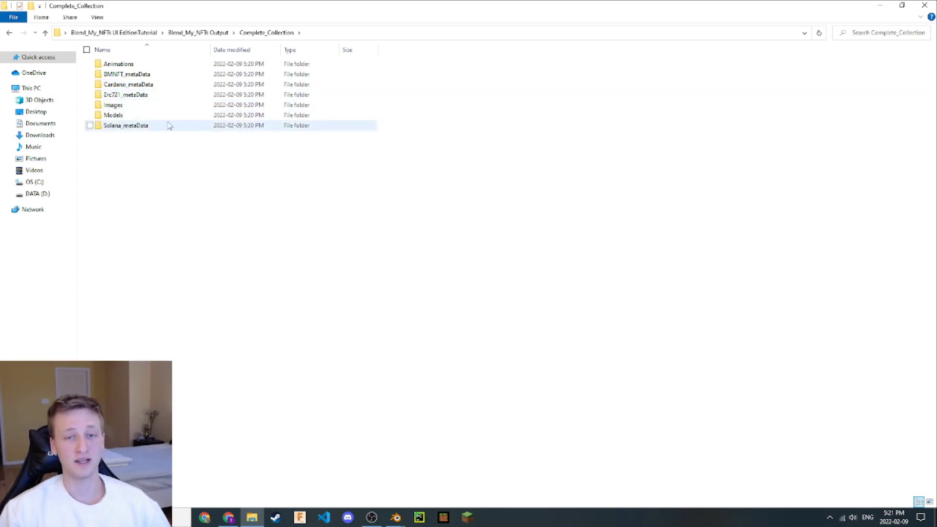
{"action": "double_click", "coordinate": [141, 88]}
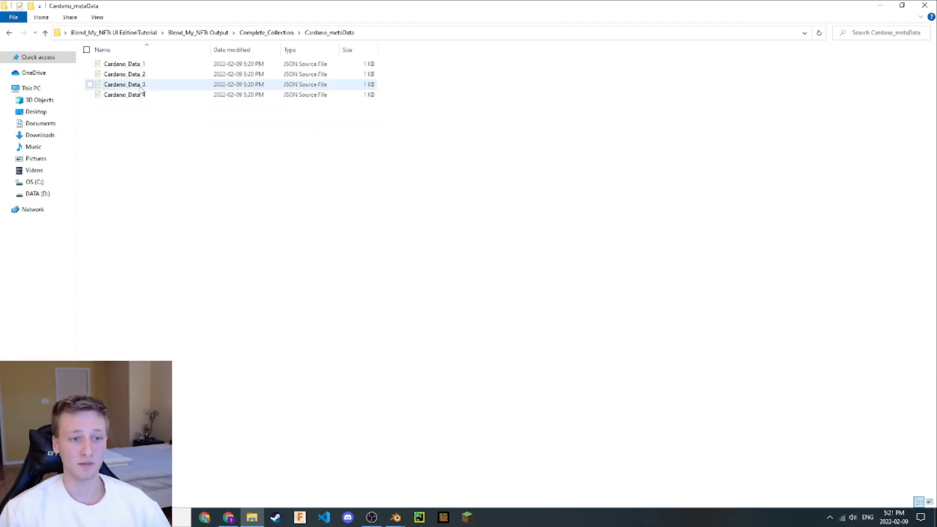
{"action": "left_click_drag", "start_coordinate": [189, 118], "coordinate": [137, 67]}
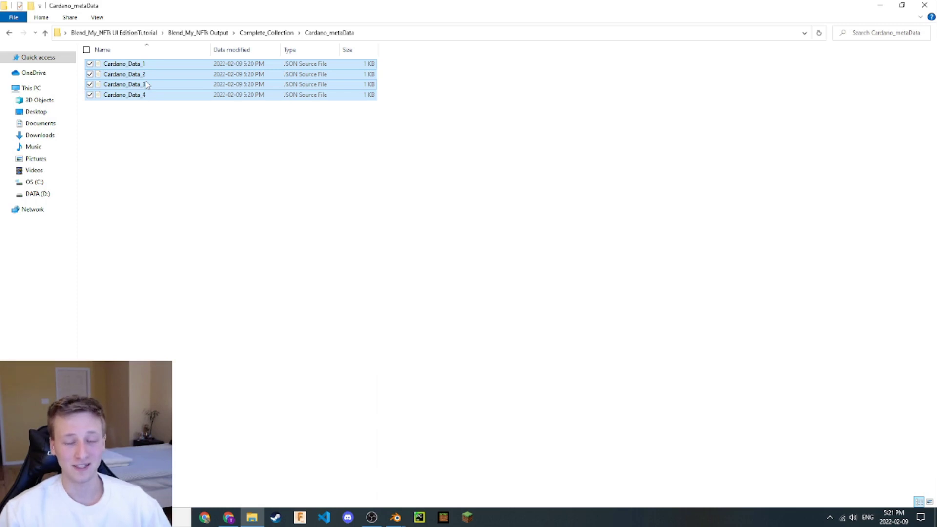
{"action": "left_click", "coordinate": [155, 166]}
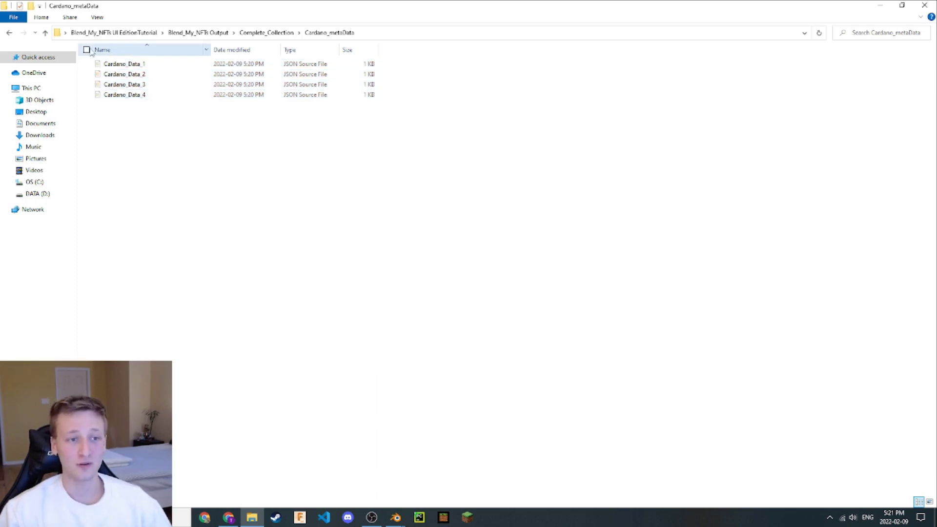
{"action": "left_click", "coordinate": [45, 33]}
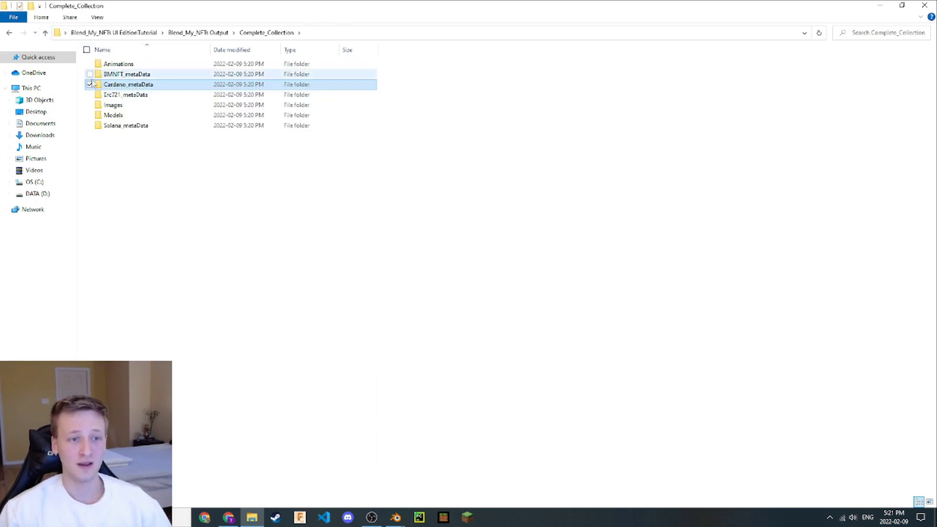
- Peek into Erc721_metaData, then open Complete_Collection's Animations folder
{"action": "double_click", "coordinate": [126, 95]}
{"action": "key", "text": "BackSpace"}
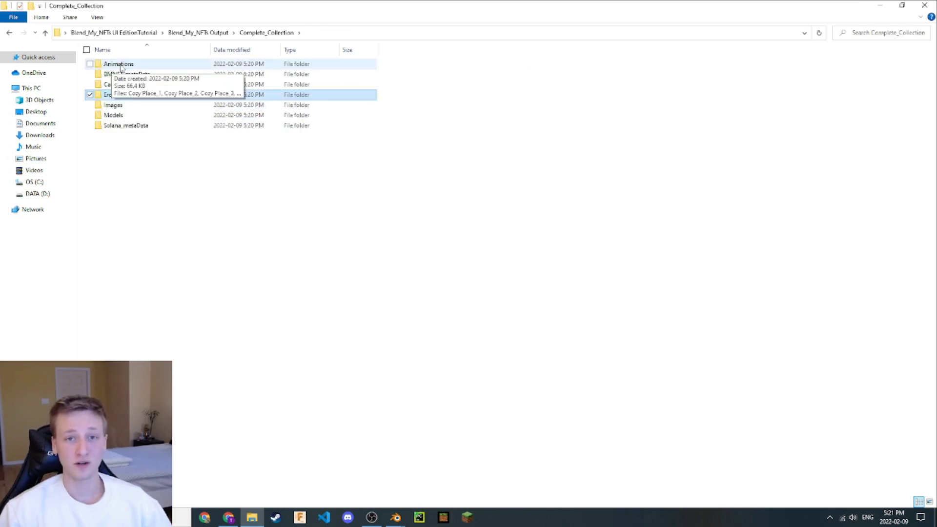
{"action": "double_click", "coordinate": [119, 65]}
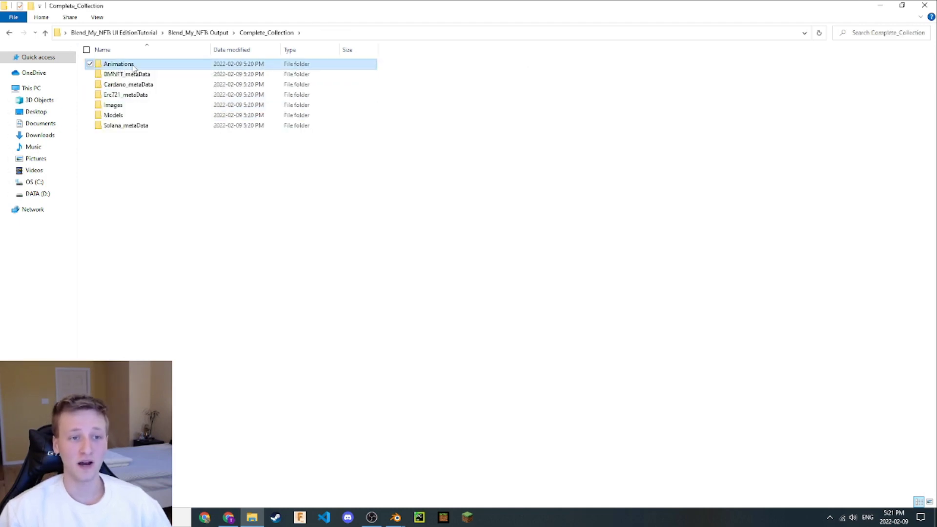